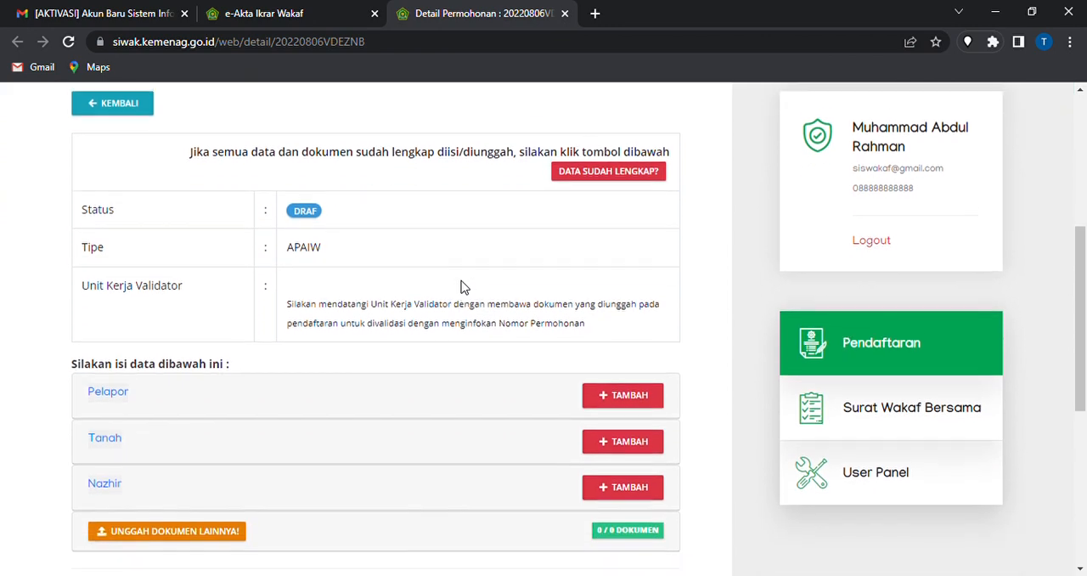
# Start adding the Pelapor data for the draft application and answer Tidak to whether the wakif was a Badan Hukum
pyautogui.scroll(1, 463, 287)
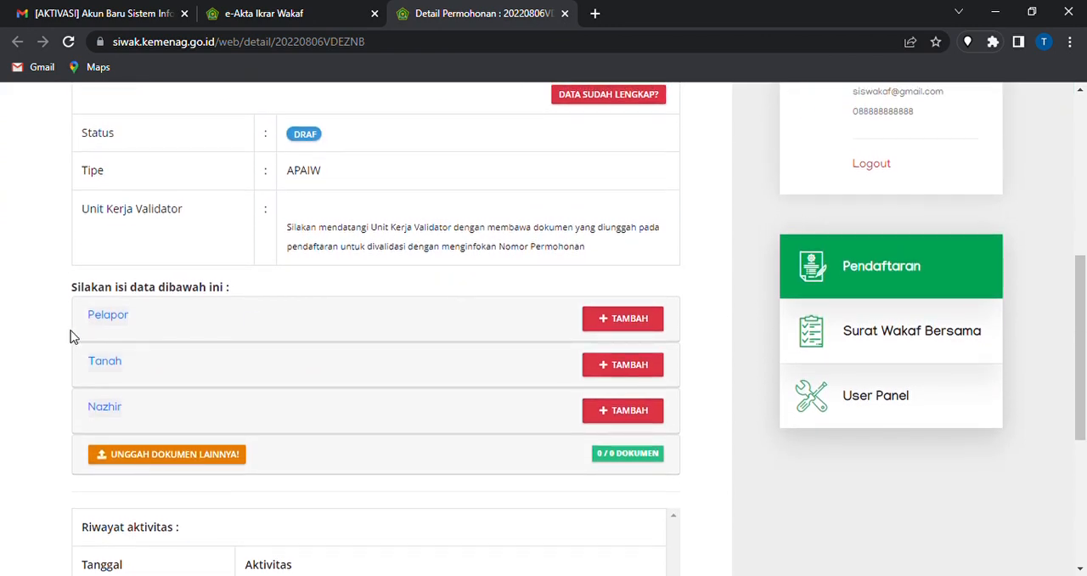
pyautogui.click(643, 321)
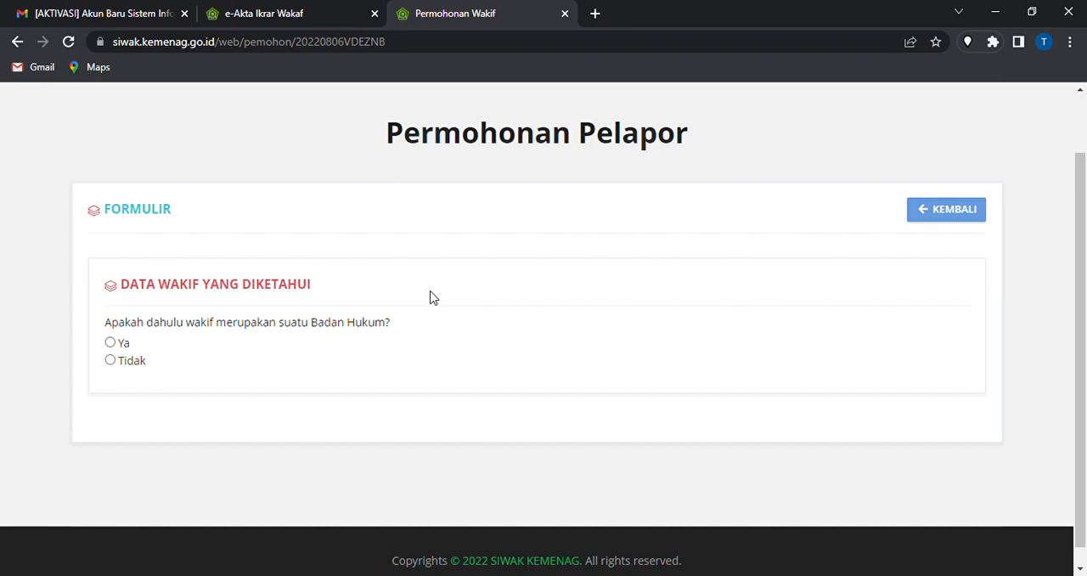
pyautogui.click(110, 343)
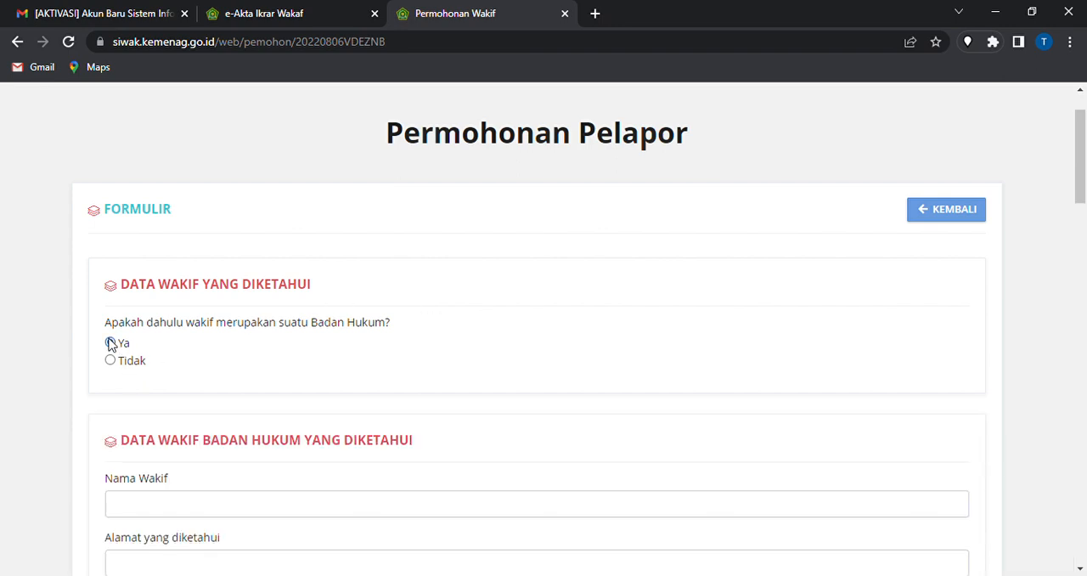
pyautogui.scroll(-2, 110, 343)
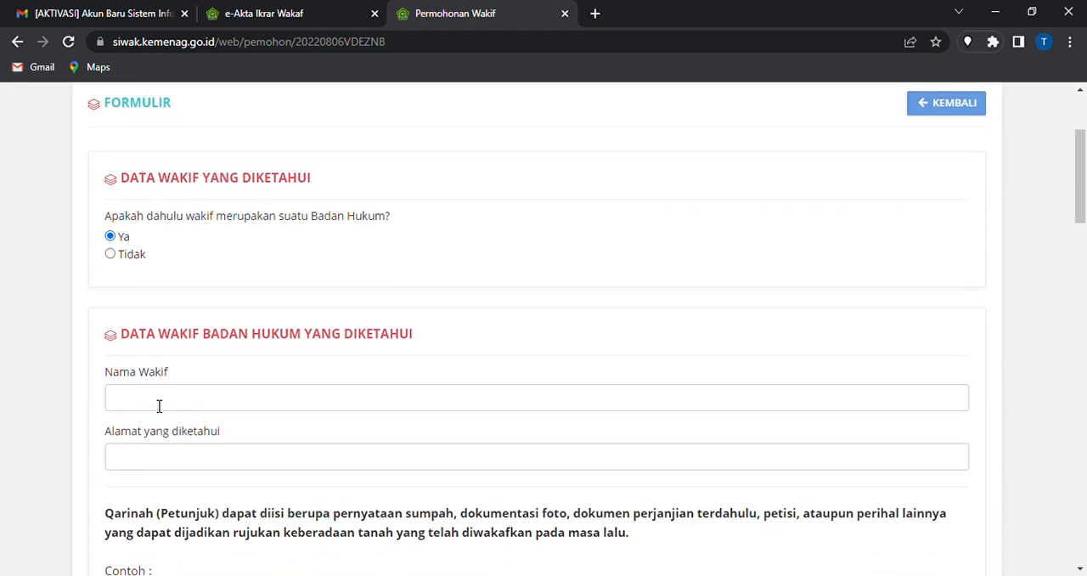
pyautogui.click(167, 454)
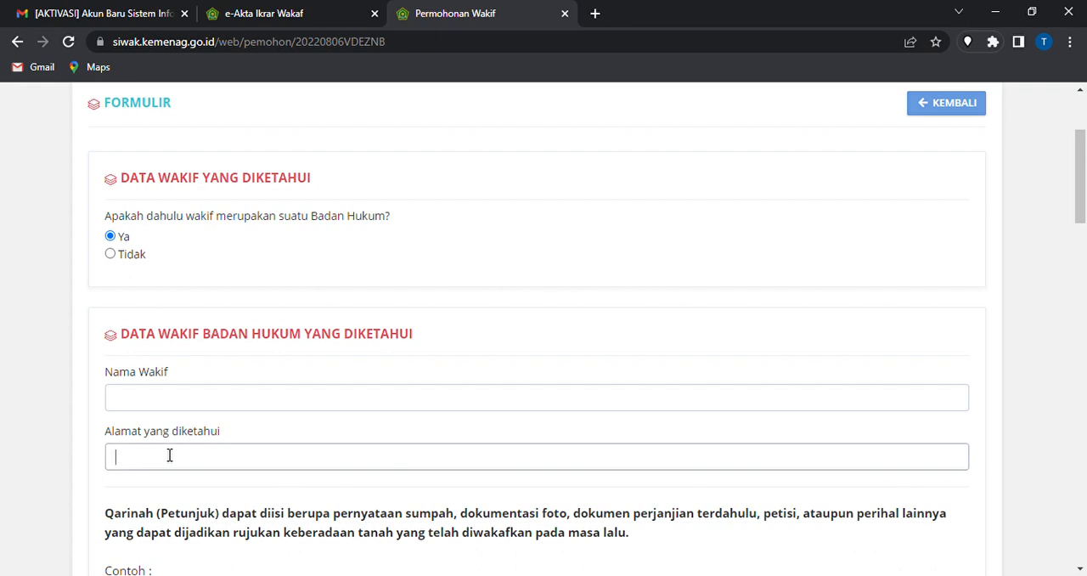
pyautogui.click(110, 255)
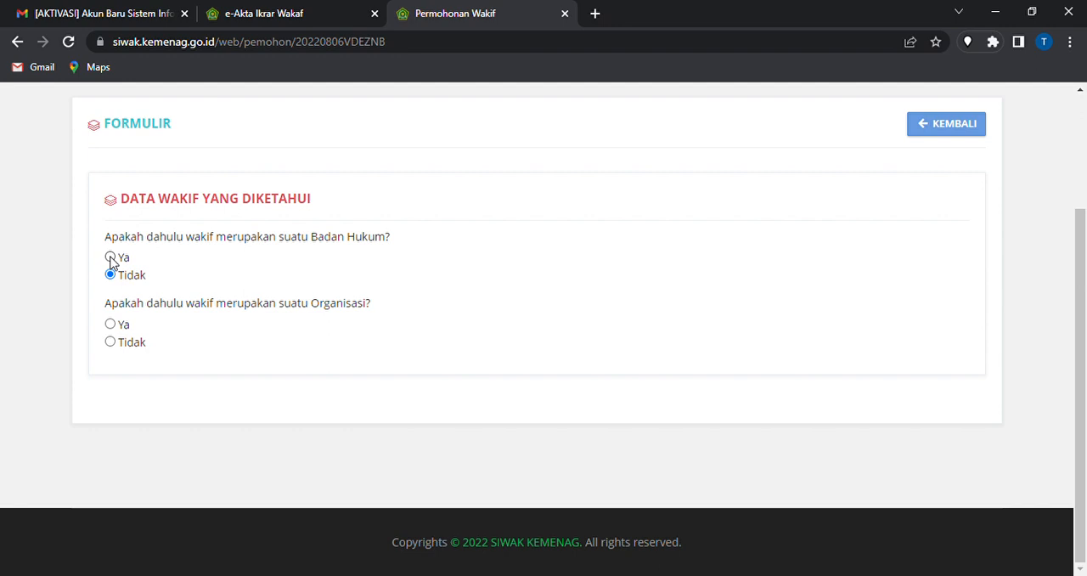
# Answer Tidak to whether the wakif was an Organisasi, and confirm Ya for the wakif being perseorangan
pyautogui.click(111, 325)
pyautogui.scroll(-1, 247, 361)
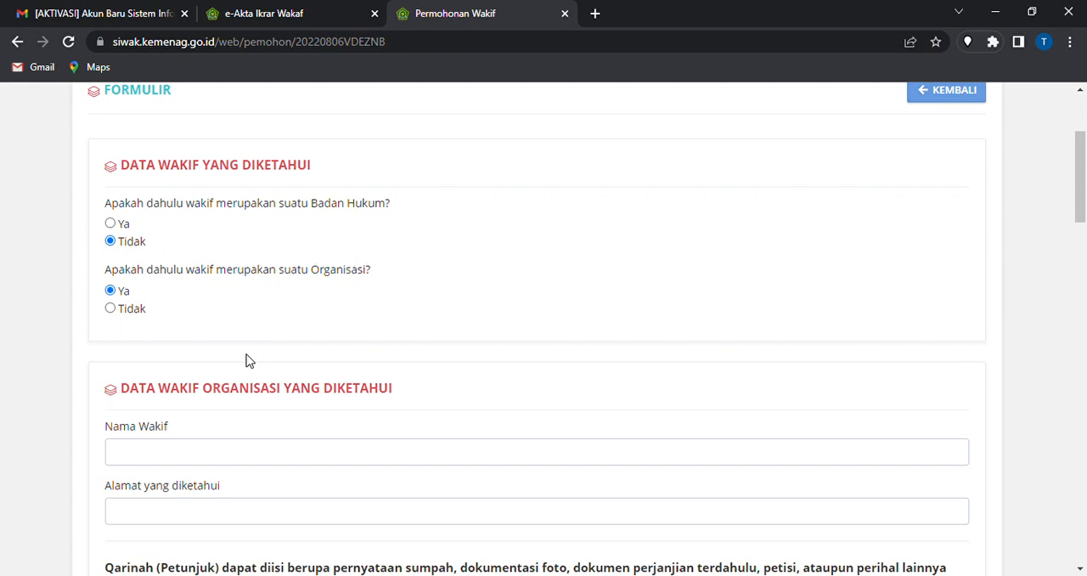
pyautogui.scroll(-3, 218, 471)
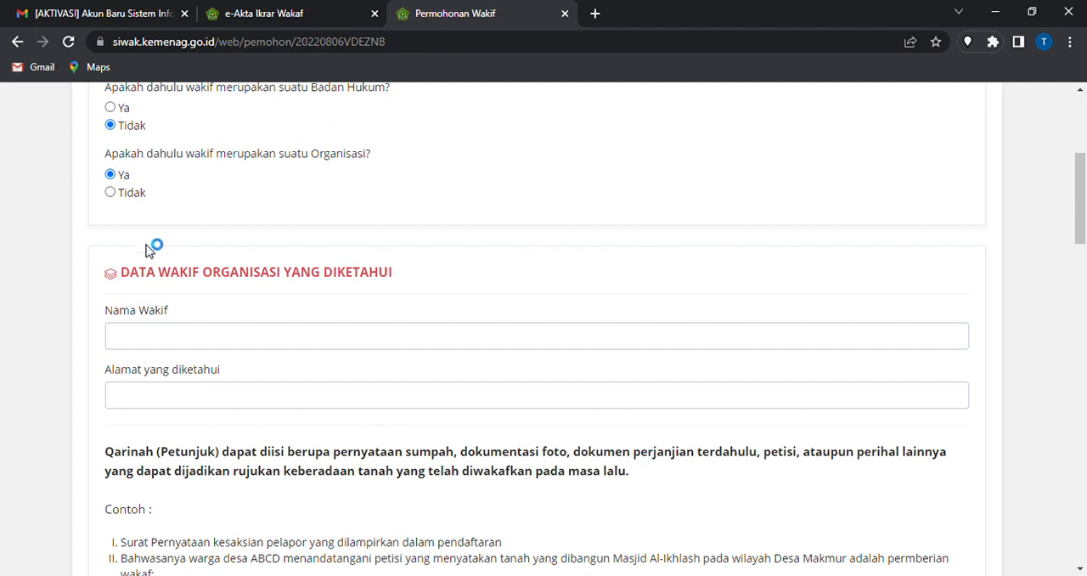
pyautogui.click(110, 193)
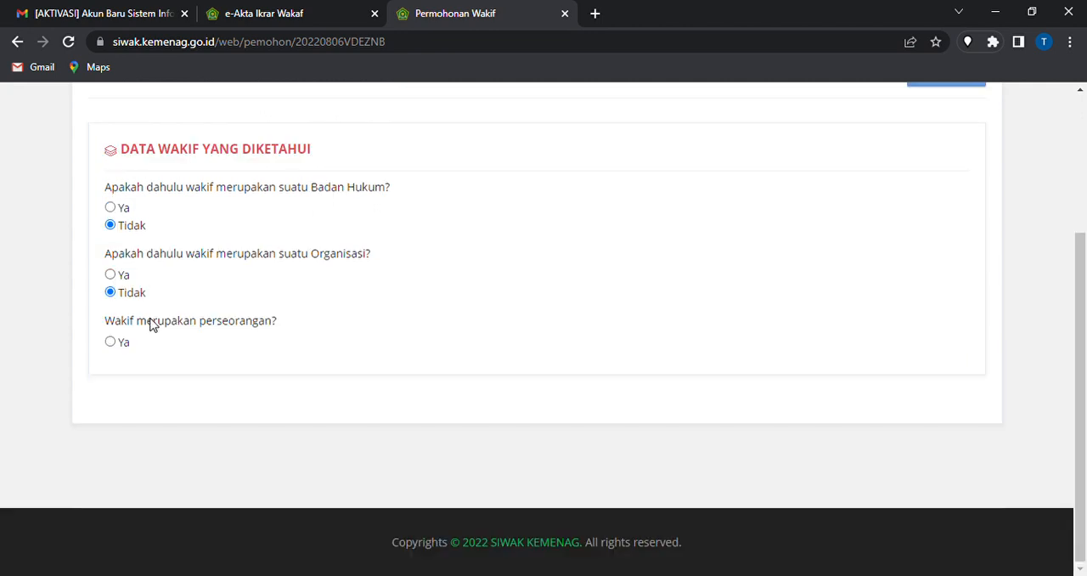
pyautogui.click(110, 344)
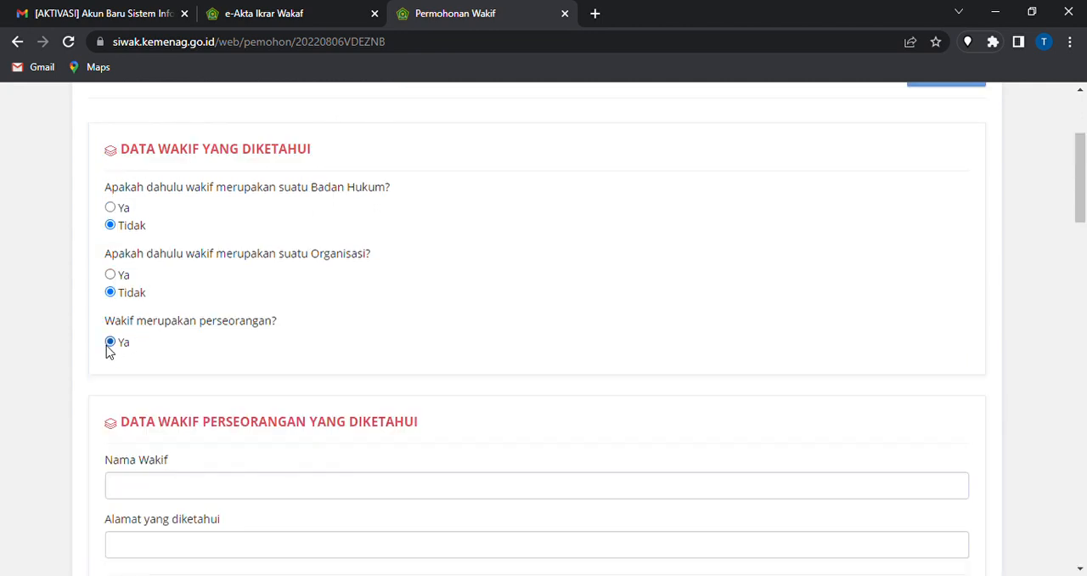
# Fill in the individual wakif's name and known address
pyautogui.scroll(-2, 106, 350)
pyautogui.scroll(-2, 106, 351)
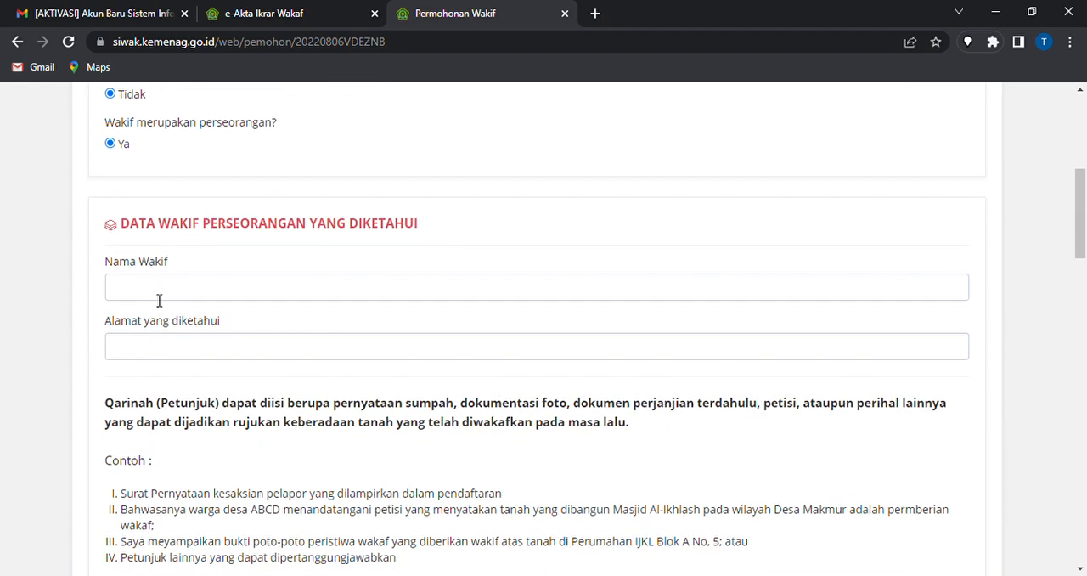
pyautogui.click(158, 300)
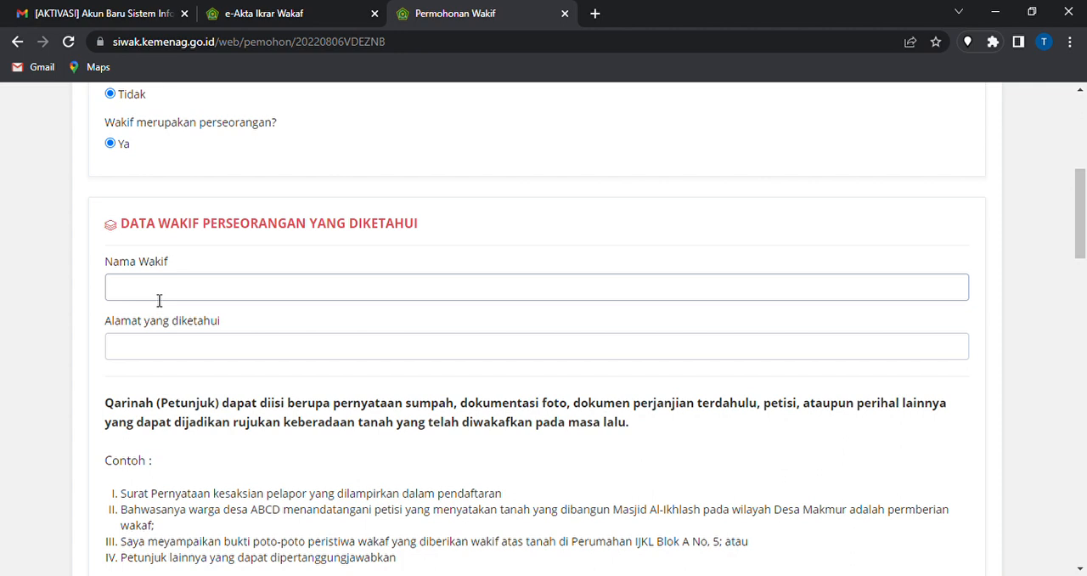
pyautogui.write('H')
pyautogui.press('BackSpace')
pyautogui.write('Bpk. H.. Aminuddin')
pyautogui.press('Tab')
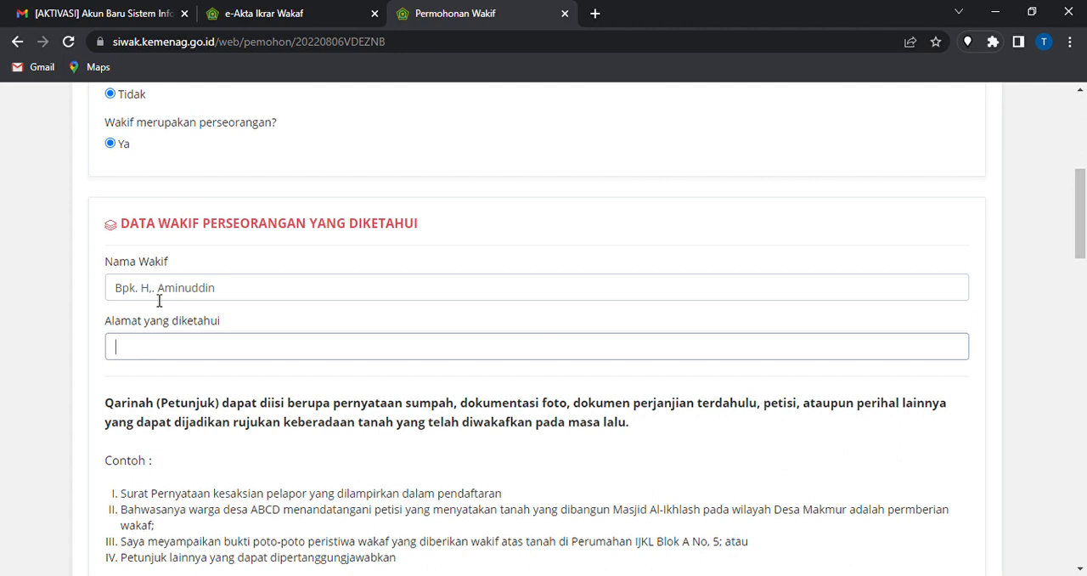
pyautogui.write('Aceh')
# Fill in Qarinah 1 with "Surat pernyataan dari ustadz" followed by the ustadz's name
pyautogui.scroll(-2, 159, 299)
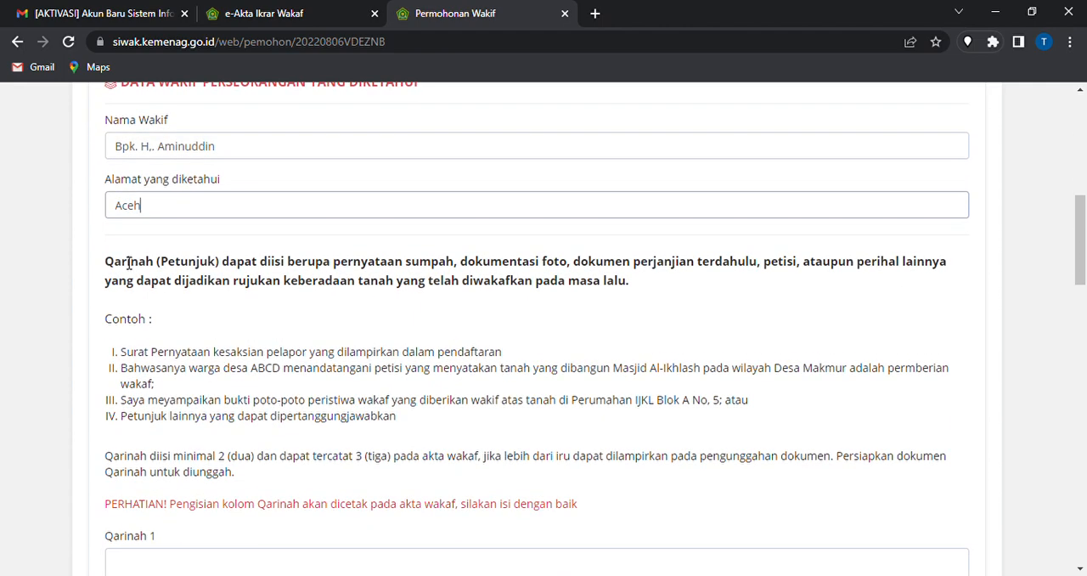
pyautogui.moveTo(122, 265); pyautogui.dragTo(586, 294)
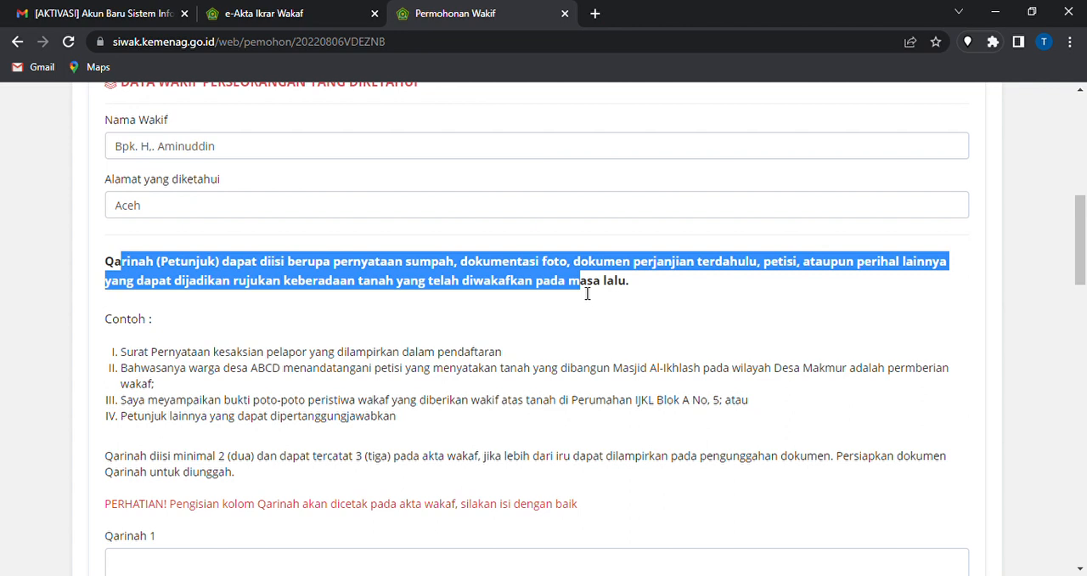
pyautogui.click(504, 350)
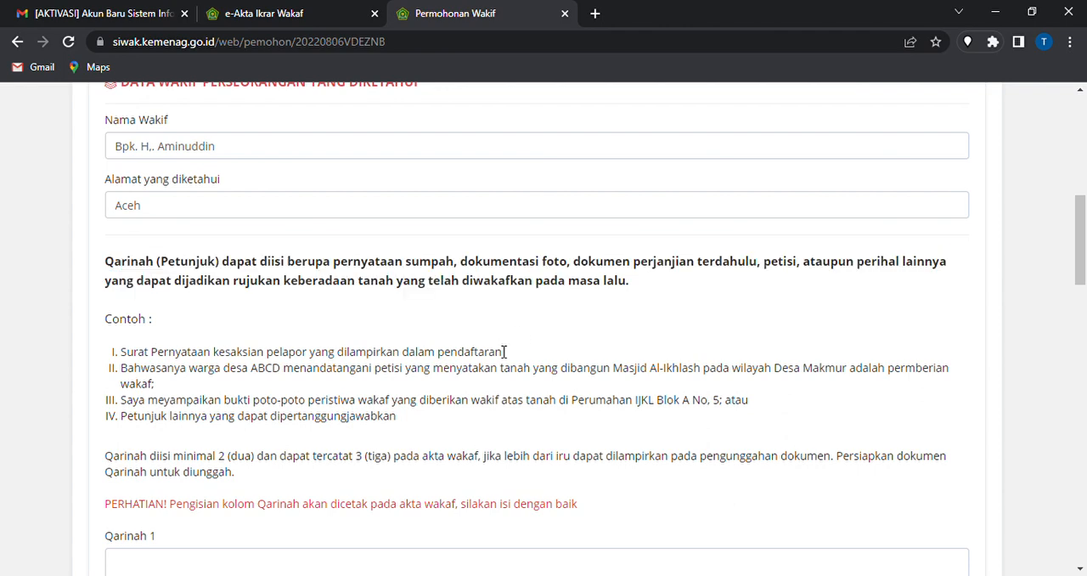
pyautogui.scroll(-2, 504, 351)
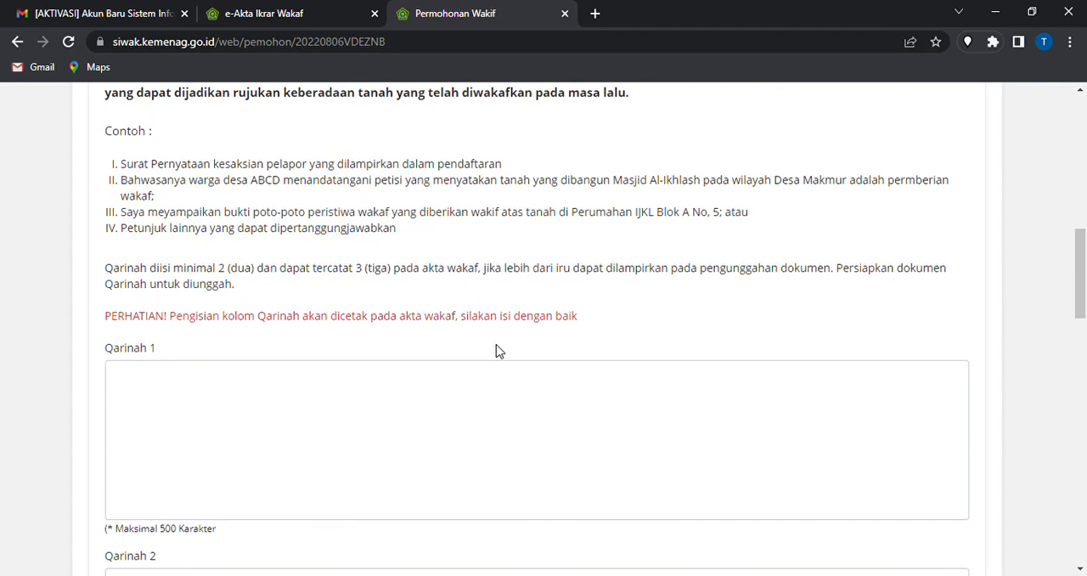
pyautogui.click(177, 459)
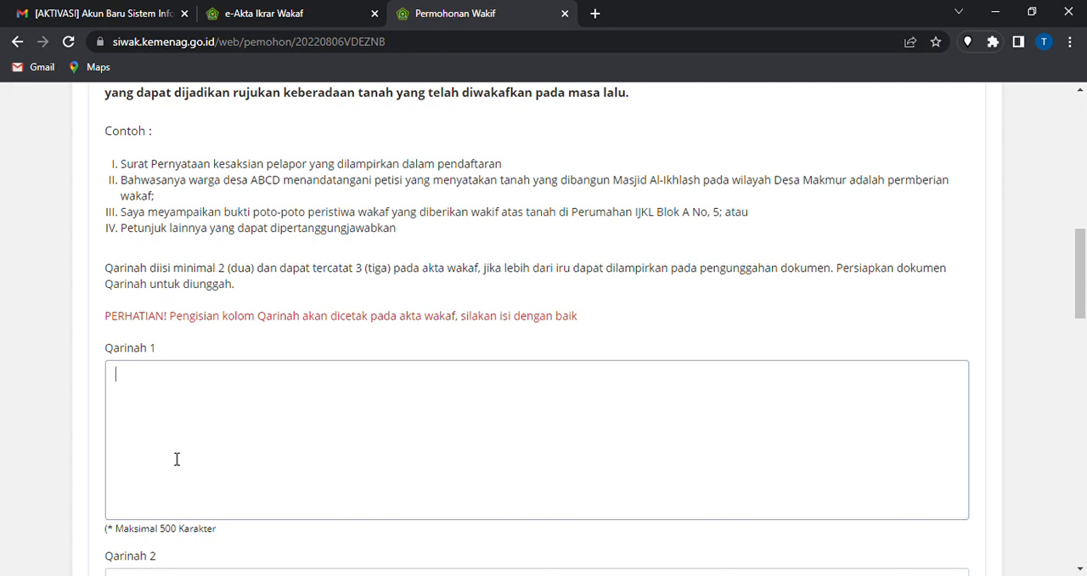
pyautogui.write('Surat')
pyautogui.press('BackSpace')
pyautogui.press('BackSpace')
pyautogui.press('BackSpace')
pyautogui.press('BackSpace')
pyautogui.write('urat pernyataan ')
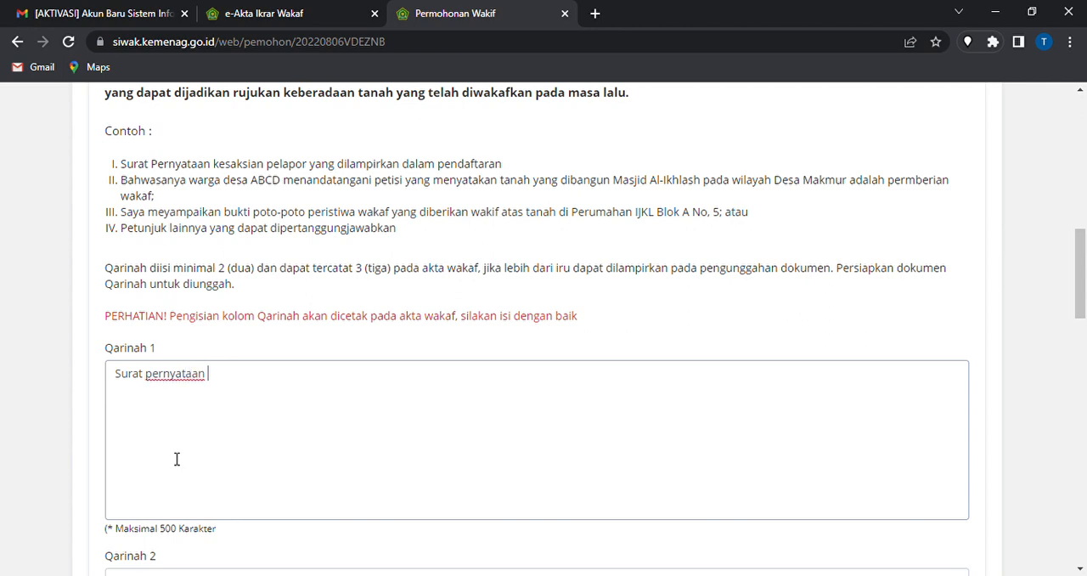
pyautogui.write('dari ustadz alimud')
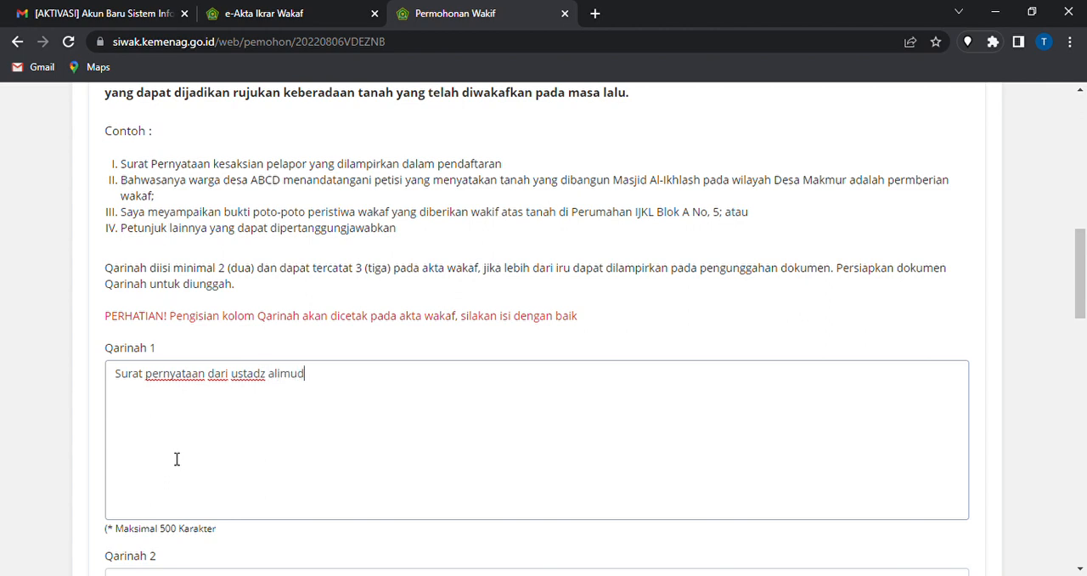
pyautogui.write('din')
# Fill in Qarinah 2 with "foto-foto penyerahan tanah untuk wakaf dari wakif"
pyautogui.scroll(-3, 177, 459)
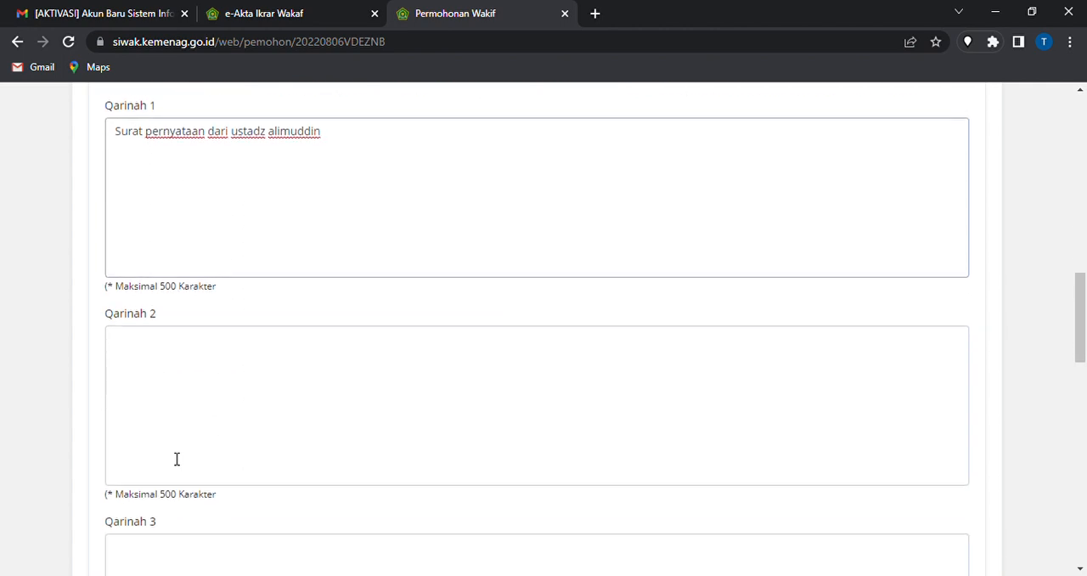
pyautogui.click(198, 415)
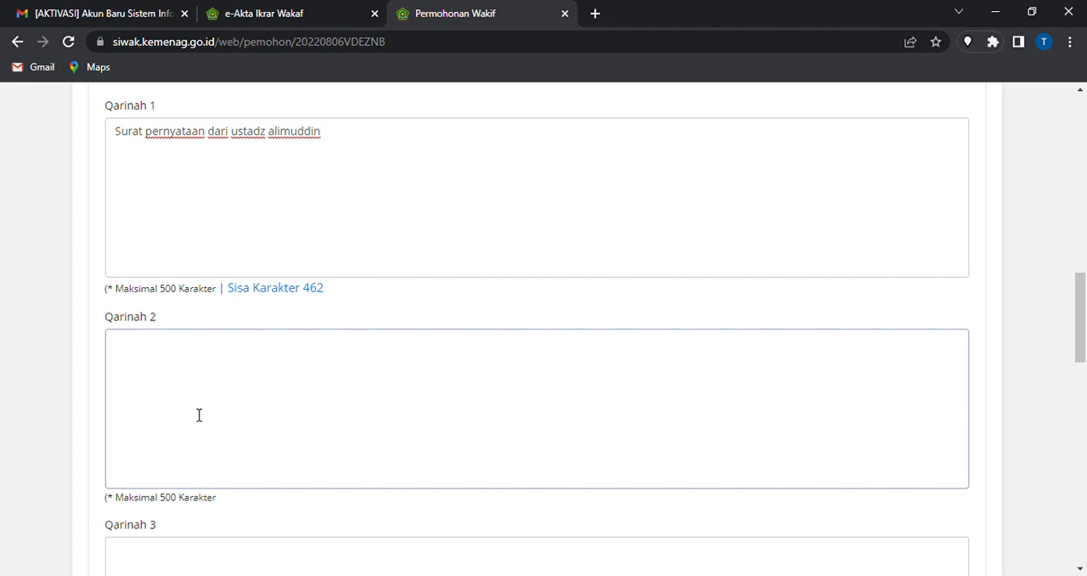
pyautogui.write('foto-fof')
pyautogui.press('BackSpace')
pyautogui.write('to penyerahan ')
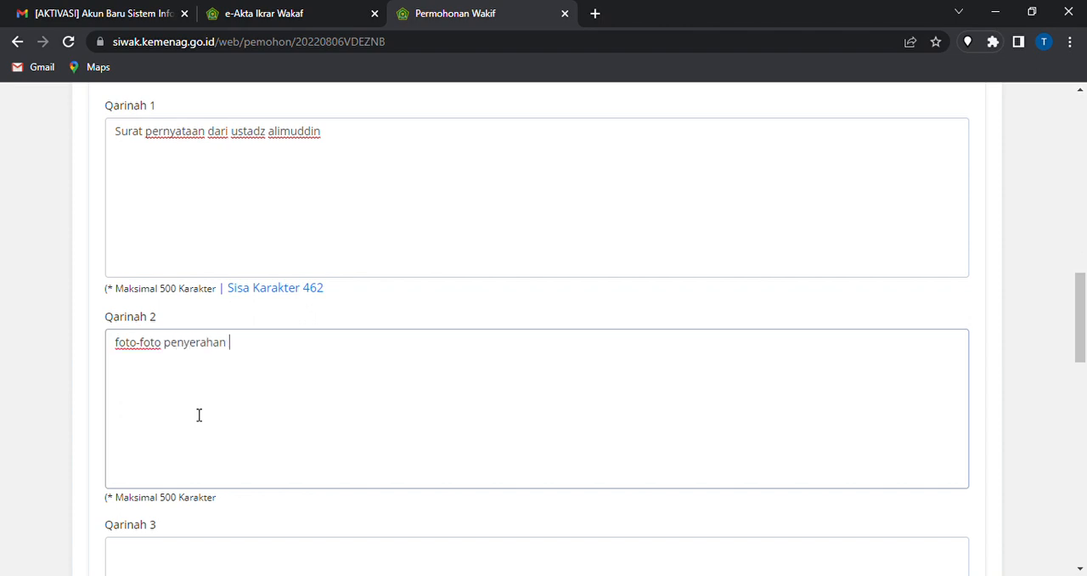
pyautogui.write('tanah untuk wakaf')
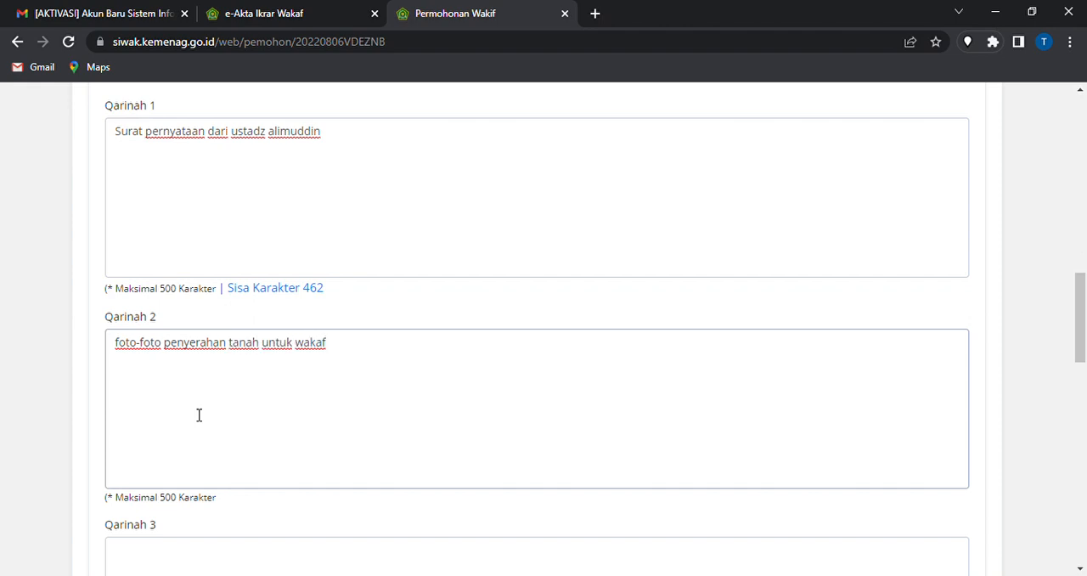
pyautogui.write(' dari wakif')
# Fill in Qarinah 3 with "petisi warga keluarahan sebagai bentuk penguatan tanah wakaf"
pyautogui.scroll(-1, 198, 415)
pyautogui.scroll(-1, 199, 414)
pyautogui.click(199, 414)
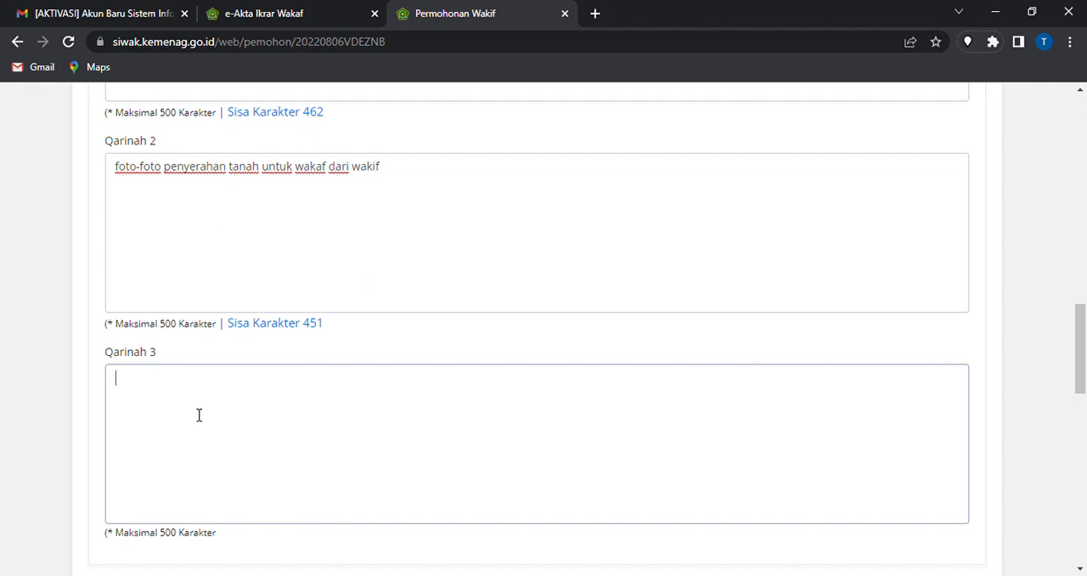
pyautogui.write('petisi warga de')
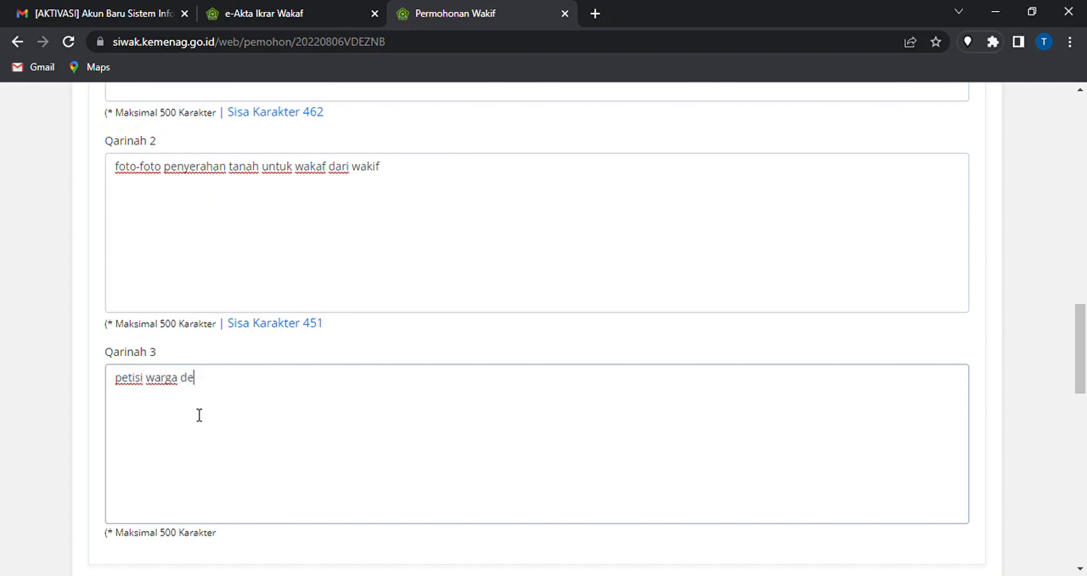
pyautogui.write('sa')
pyautogui.press('BackSpace')
pyautogui.press('BackSpace')
pyautogui.press('BackSpace')
pyautogui.write('keluarahan')
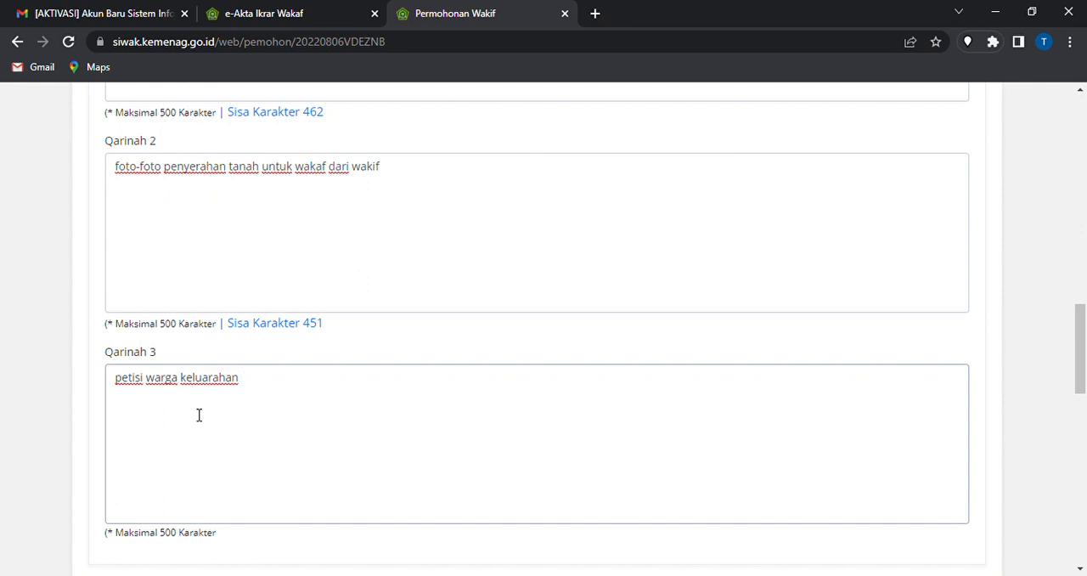
pyautogui.write('sebagai bentuk')
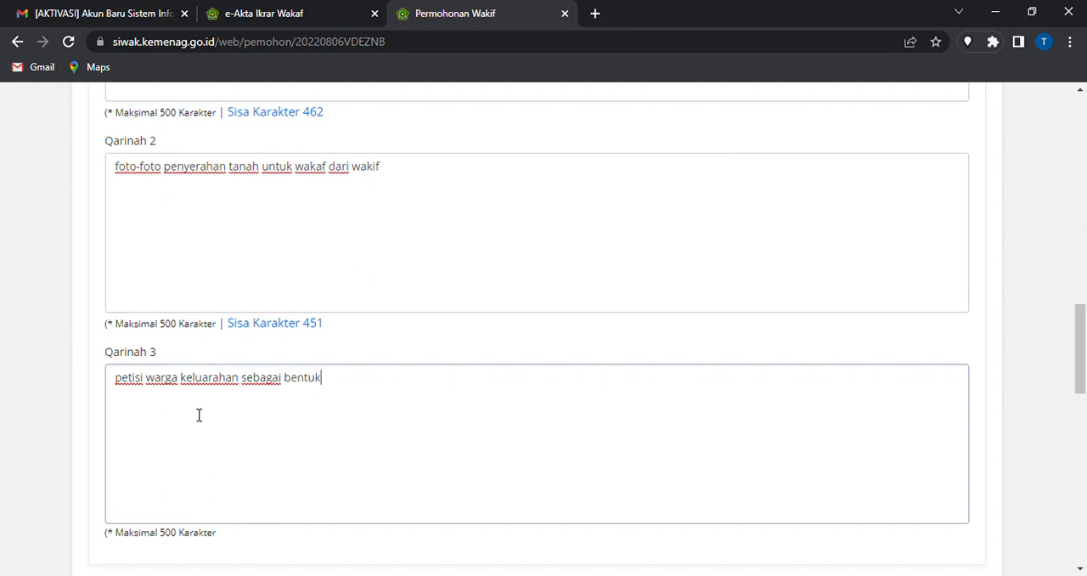
pyautogui.write(' ope')
pyautogui.press('BackSpace')
pyautogui.press('BackSpace')
pyautogui.press('BackSpace')
pyautogui.write('penguatan tanah ')
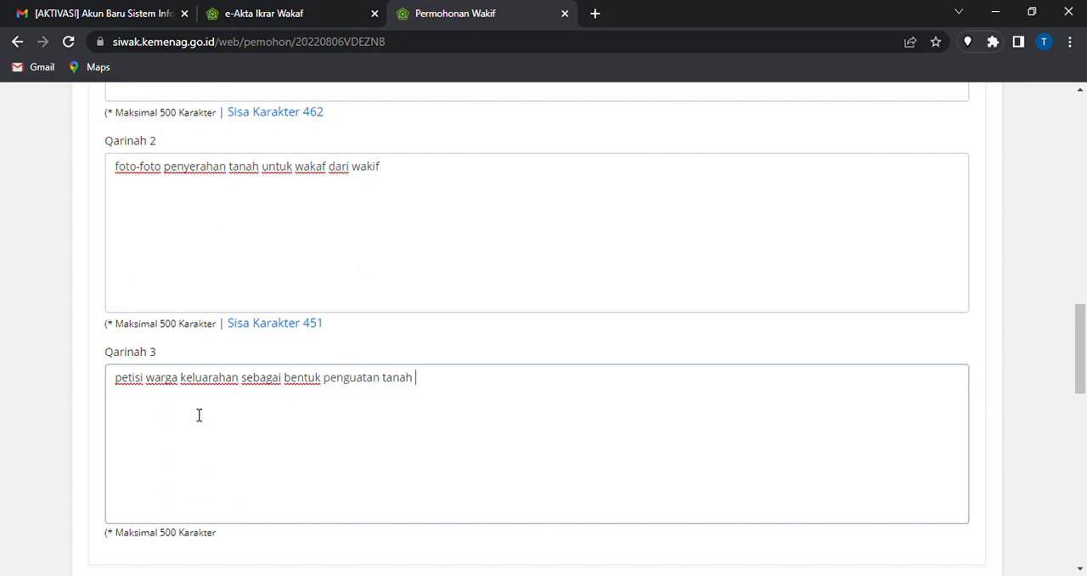
pyautogui.write('wakaf')
# Review the texts entered in Qarinah 1, 2 and 3
pyautogui.scroll(3, 198, 415)
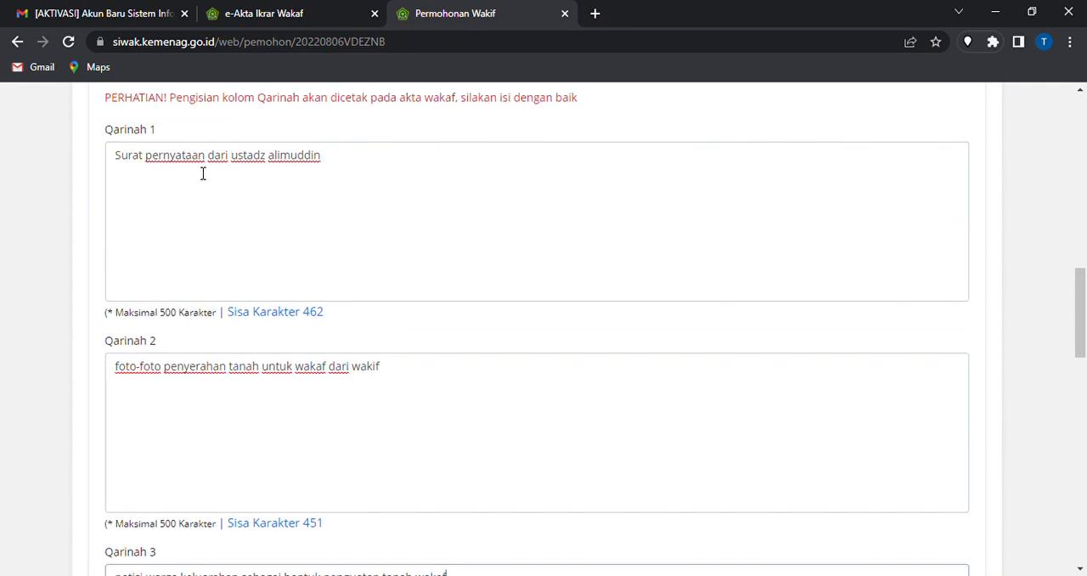
pyautogui.scroll(-3, 267, 401)
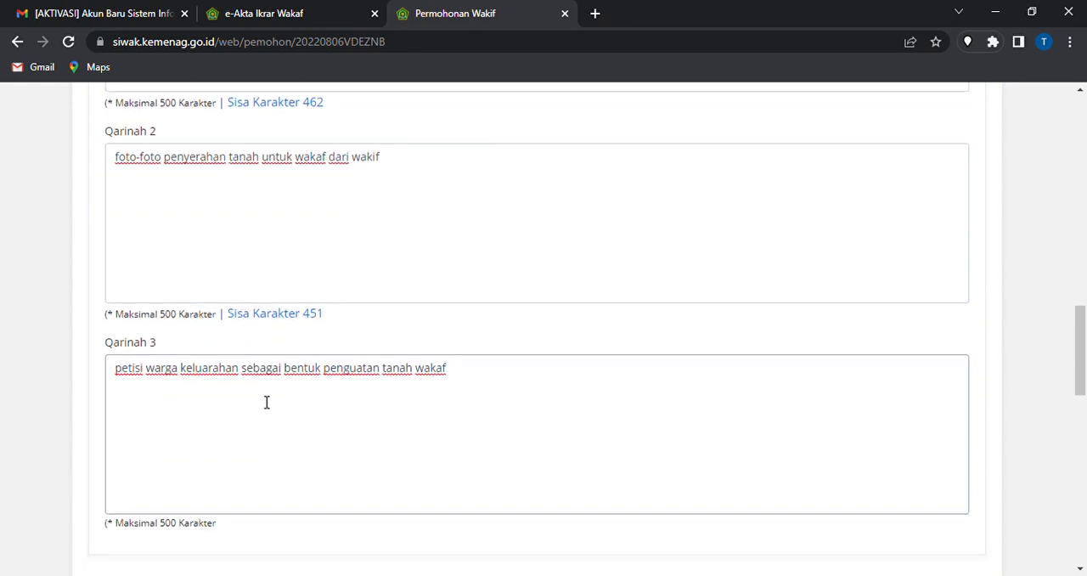
pyautogui.scroll(2, 274, 408)
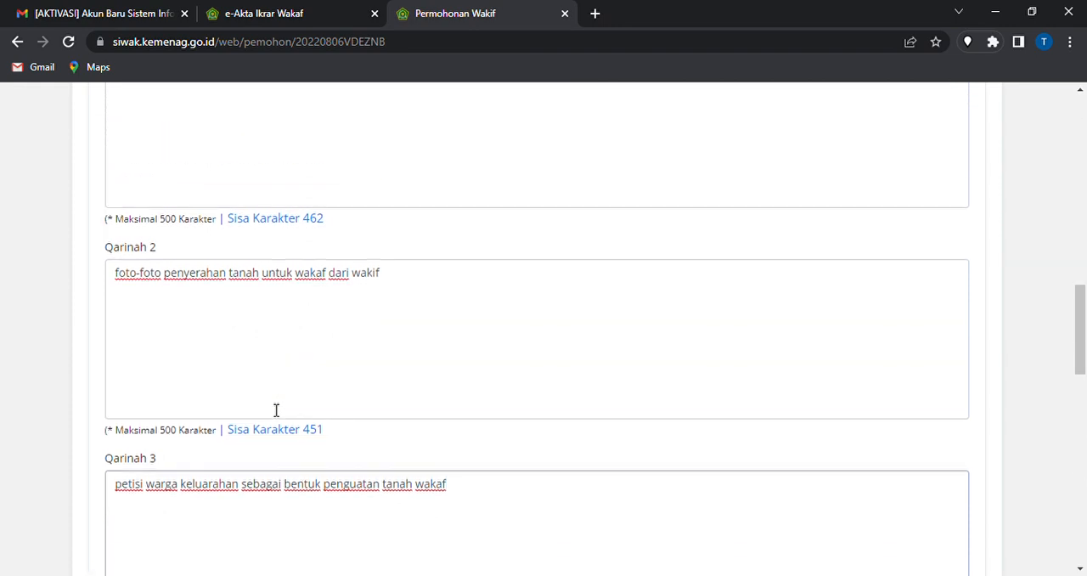
pyautogui.scroll(3, 276, 411)
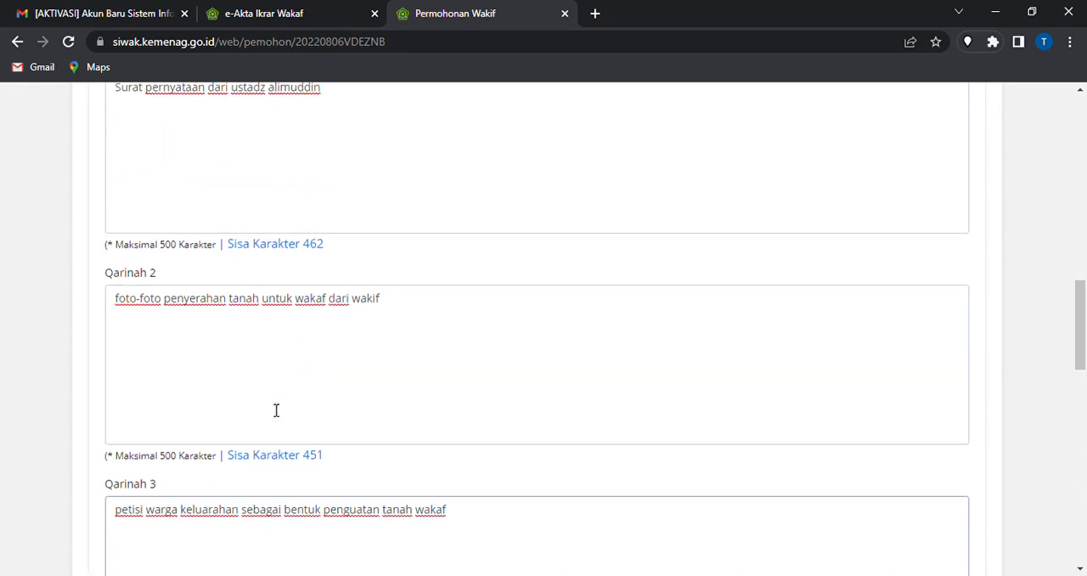
pyautogui.click(347, 268)
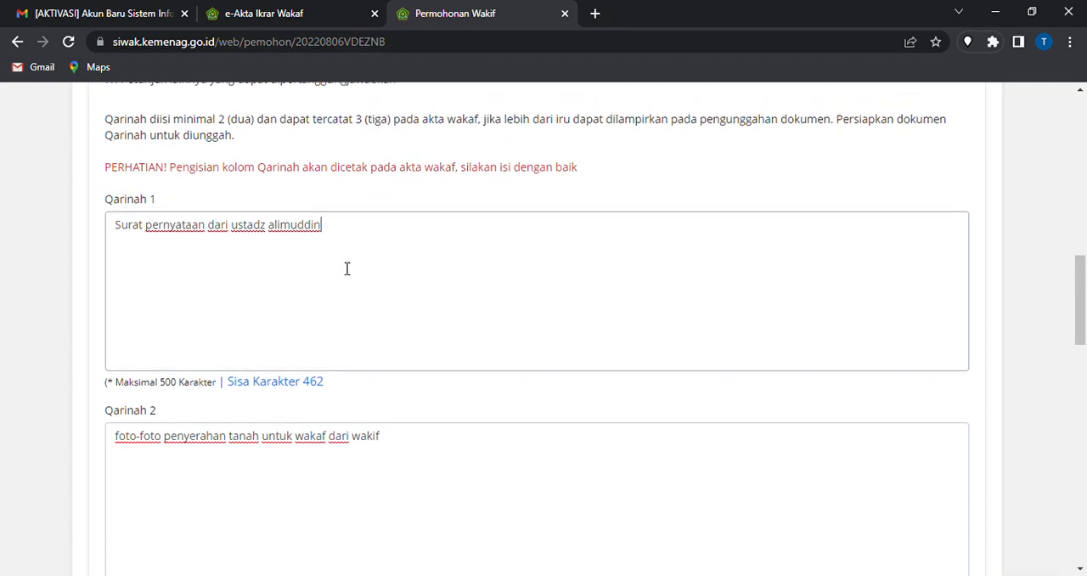
pyautogui.scroll(-3, 347, 269)
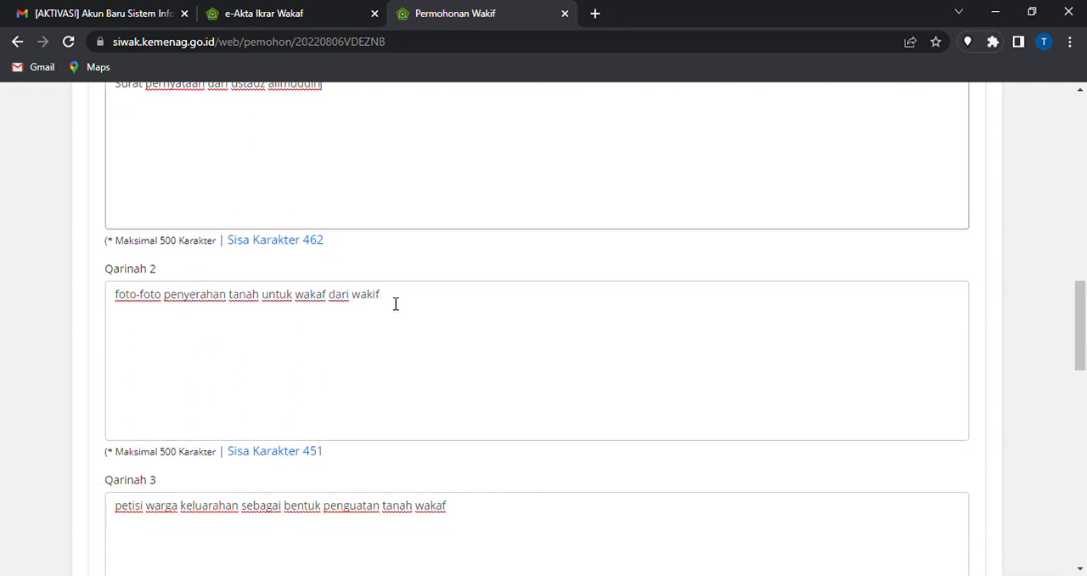
# Recheck the Qarinah entries and look over the start of the reporter data section
pyautogui.click(427, 316)
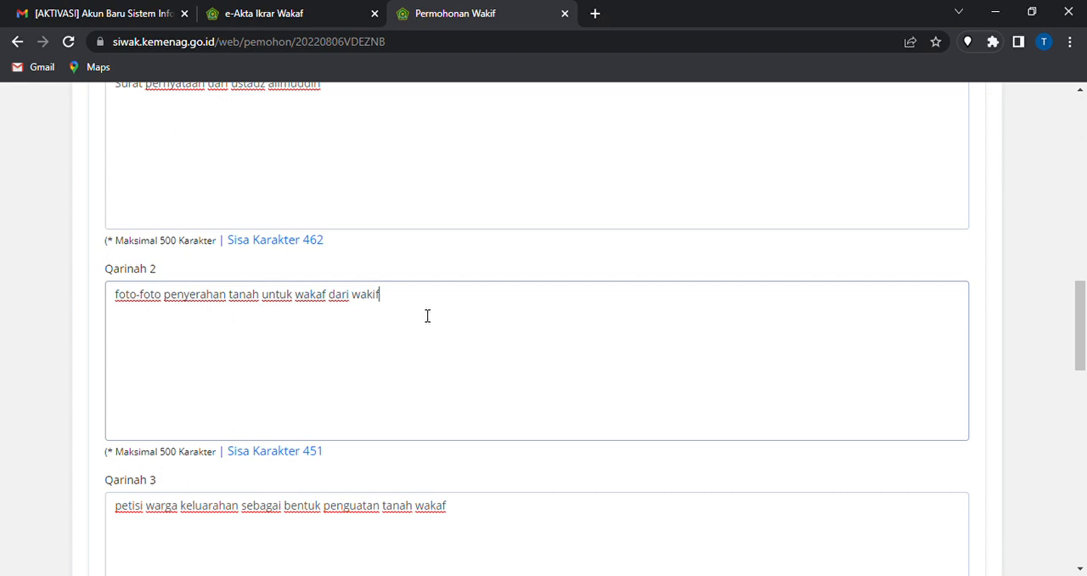
pyautogui.scroll(-2, 428, 316)
pyautogui.click(460, 392)
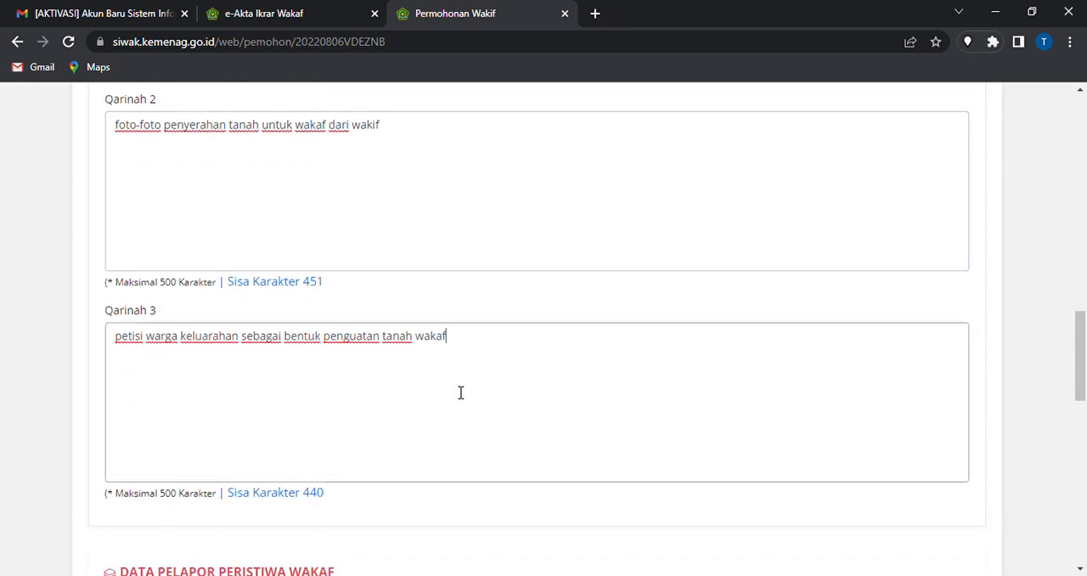
pyautogui.scroll(-4, 461, 392)
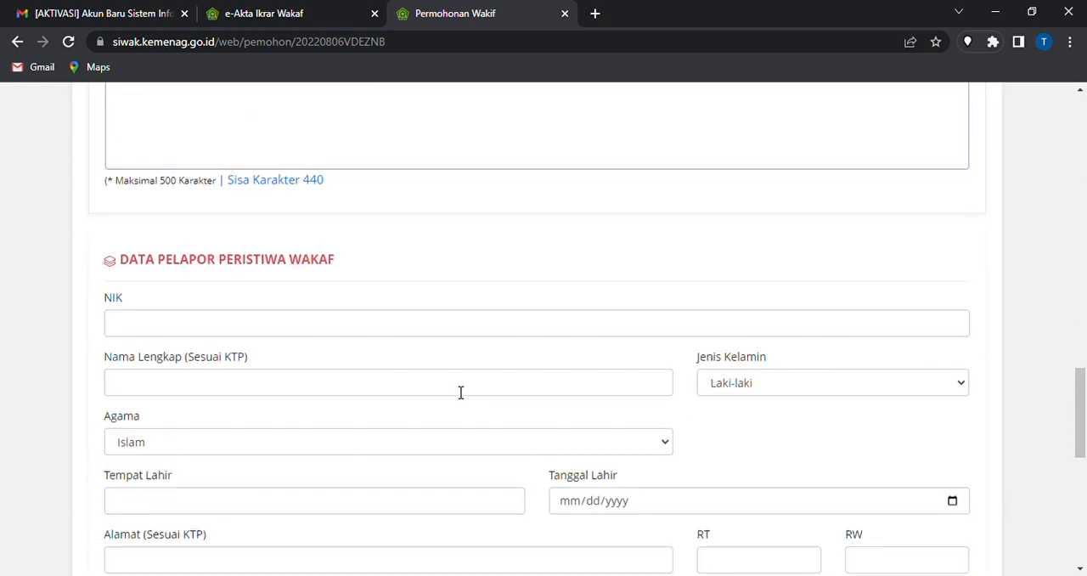
pyautogui.scroll(3, 461, 393)
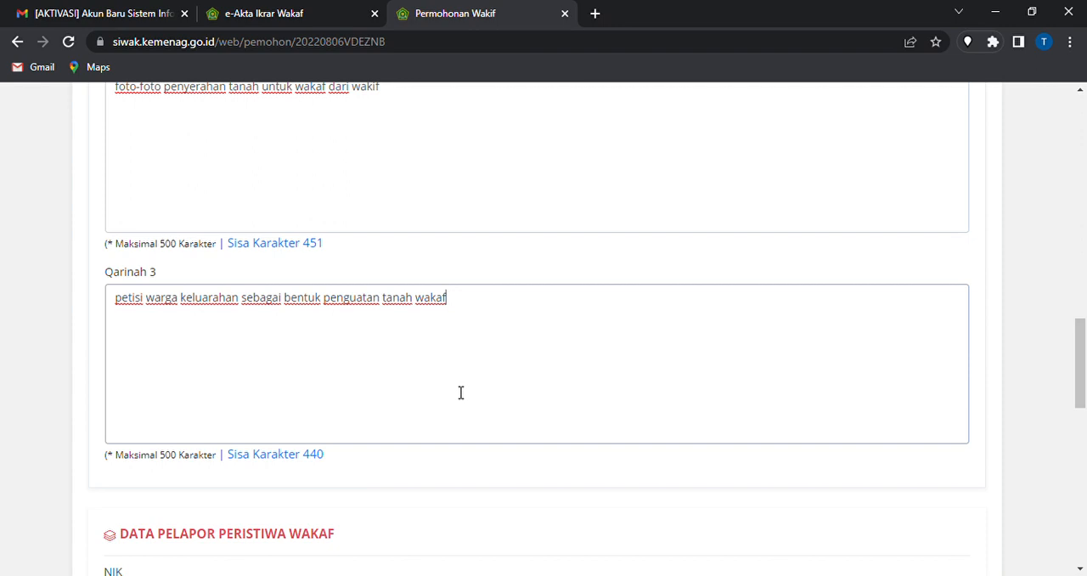
pyautogui.scroll(4, 461, 392)
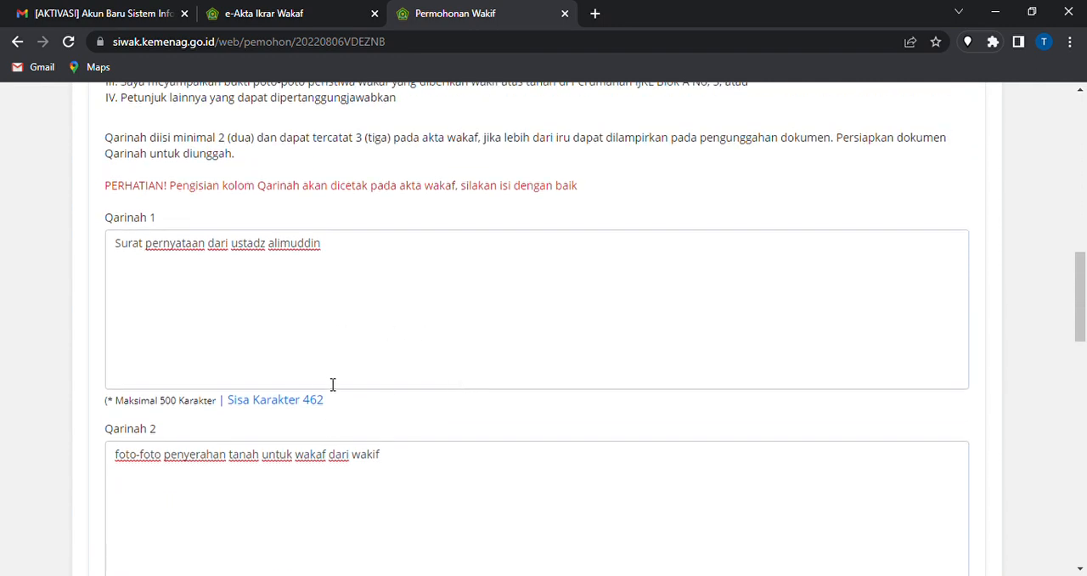
pyautogui.scroll(-6, 332, 384)
pyautogui.scroll(-2, 332, 384)
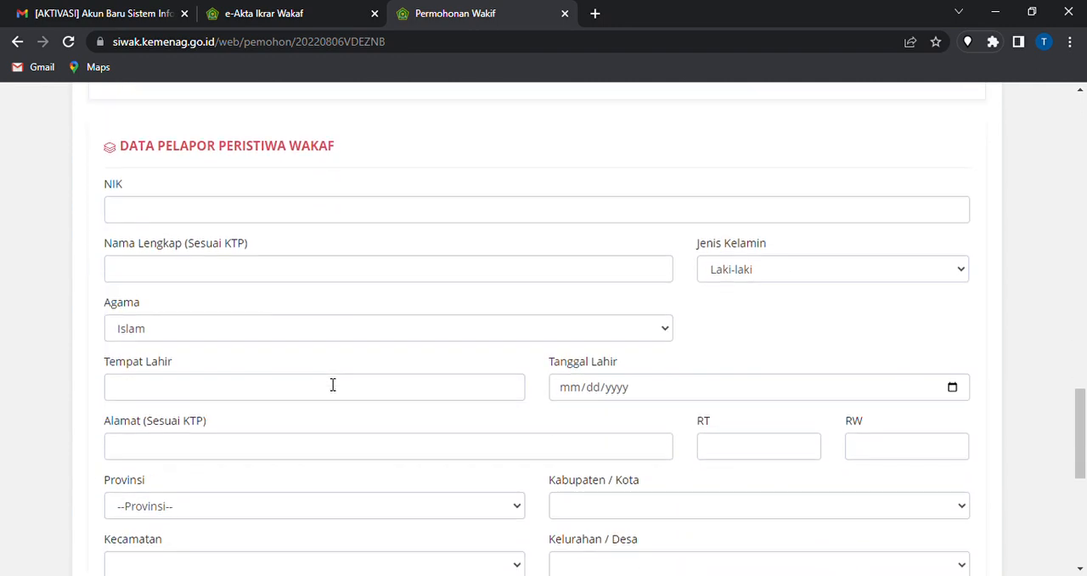
# Enter the NIK and the full name as on the KTP for the waqf event reporter
pyautogui.click(118, 216)
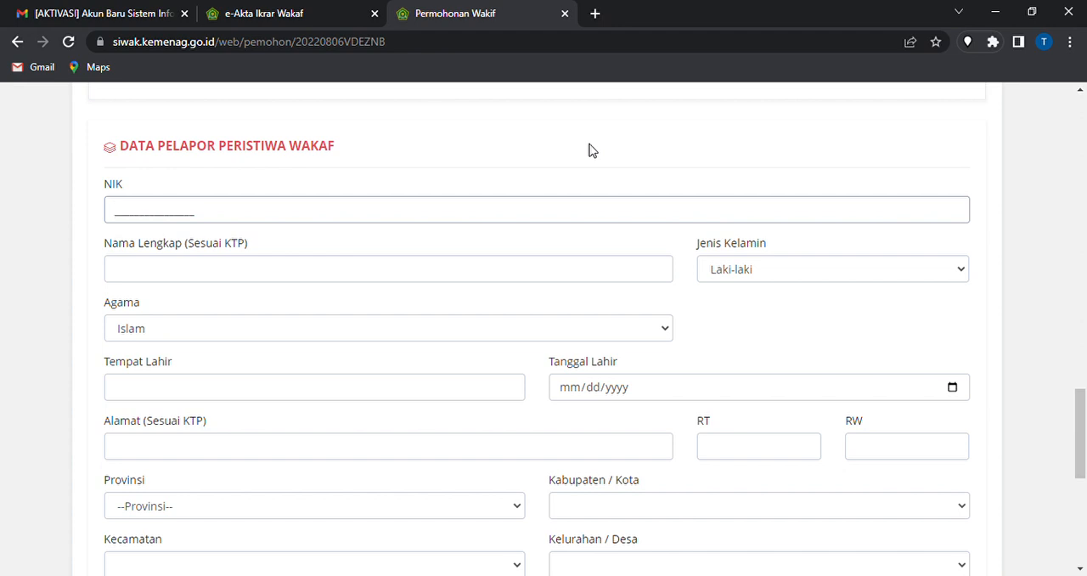
pyautogui.press('Tab')
pyautogui.write('LDCNVKLSDJ')
pyautogui.click(537, 213)
pyautogui.write('3222222222222222')
pyautogui.press('Tab')
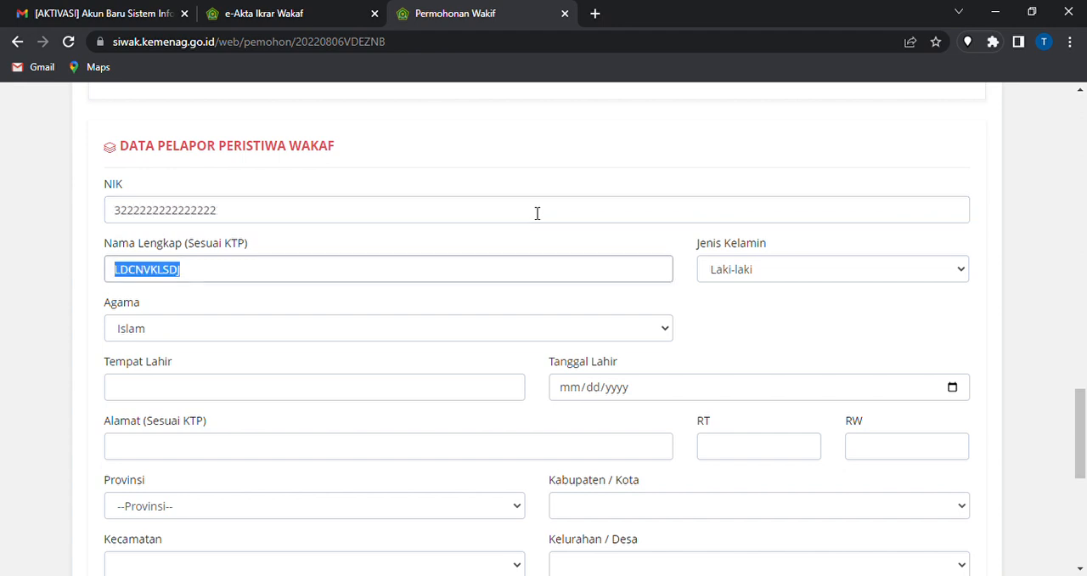
pyautogui.write('SD')
pyautogui.press('BackSpace')
pyautogui.write('oleh Ahmad')
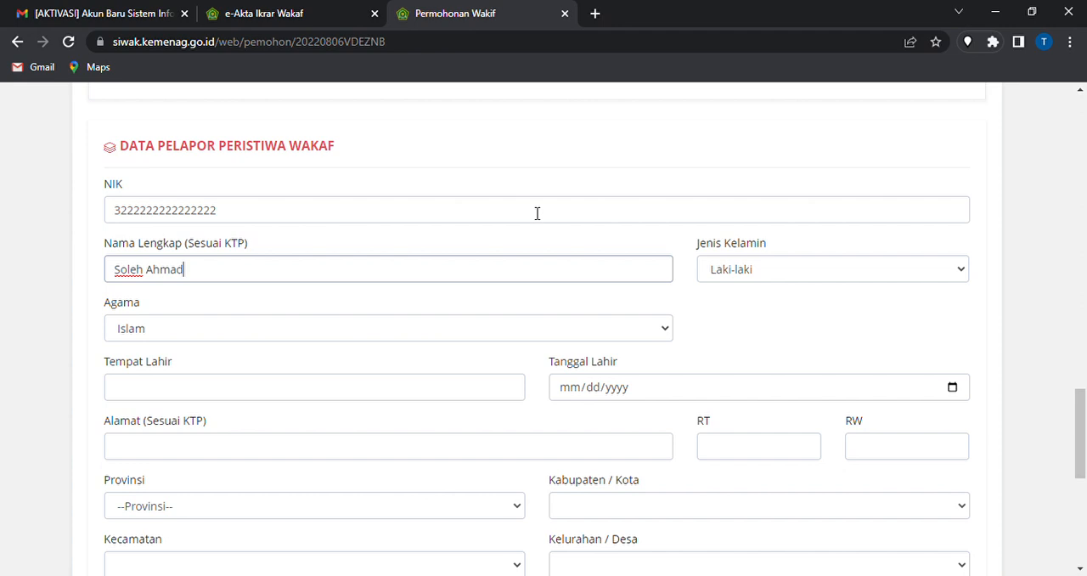
# Keep the reporter's religion as Islam, set the birthplace to Jakarta and enter the date of birth
pyautogui.press('Tab')
pyautogui.press('Tab')
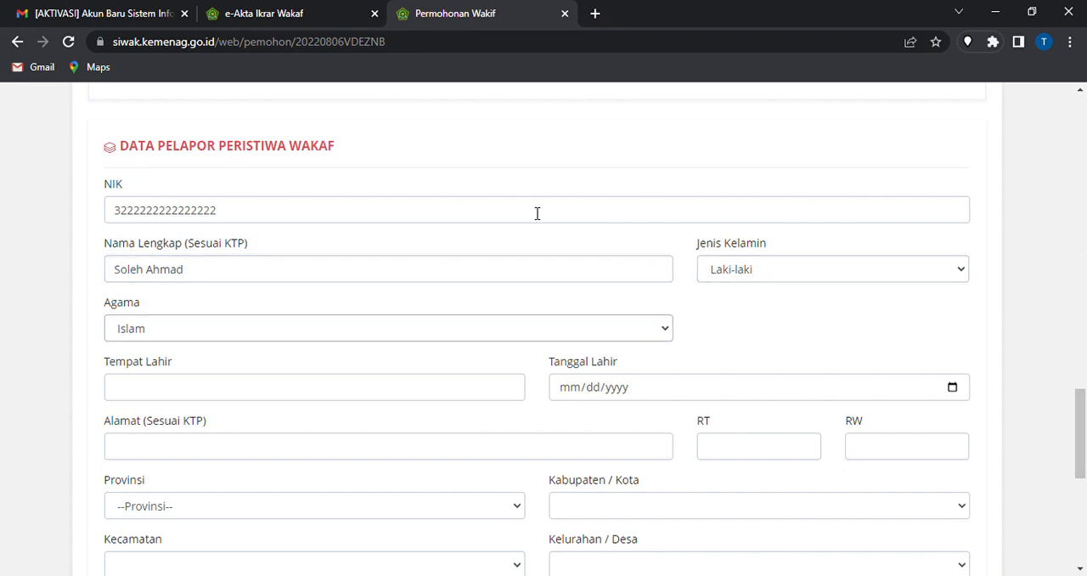
pyautogui.press('Down')
pyautogui.press('Up')
pyautogui.press('Tab')
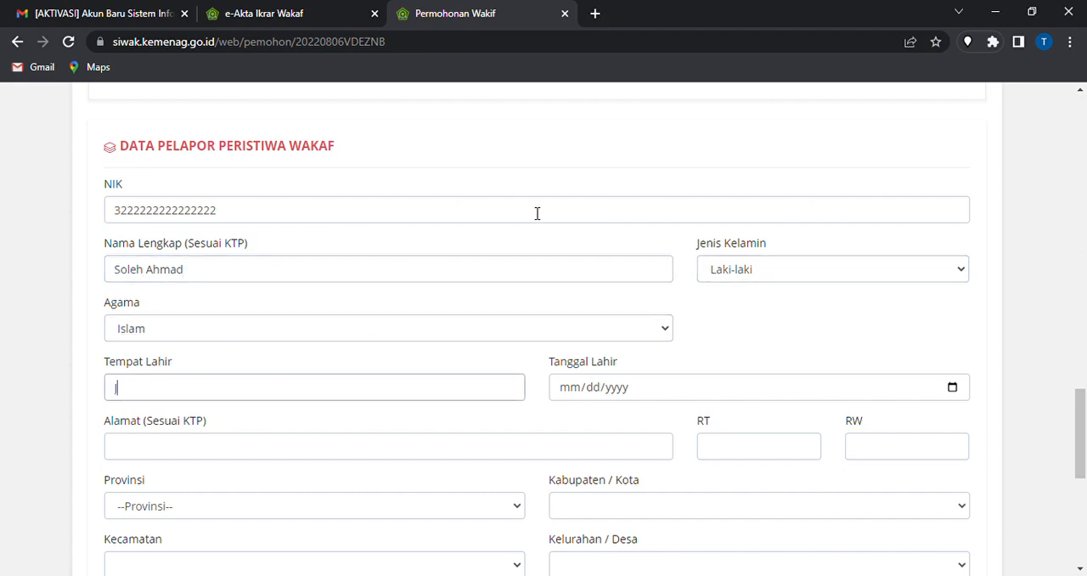
pyautogui.write('Jakarta')
pyautogui.press('Tab')
pyautogui.write('01/01/')
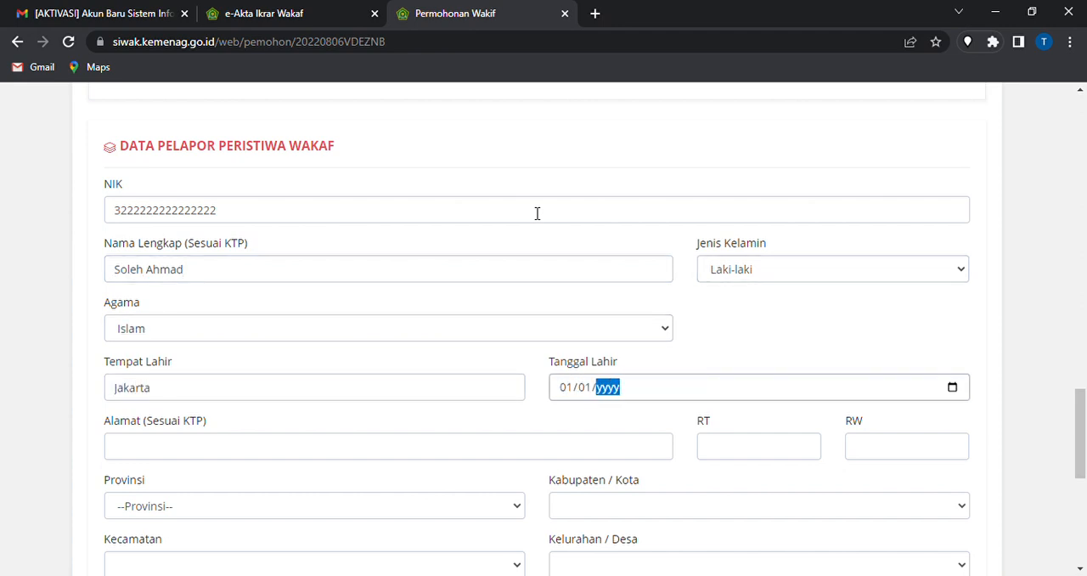
pyautogui.write('1980')
pyautogui.press('Tab')
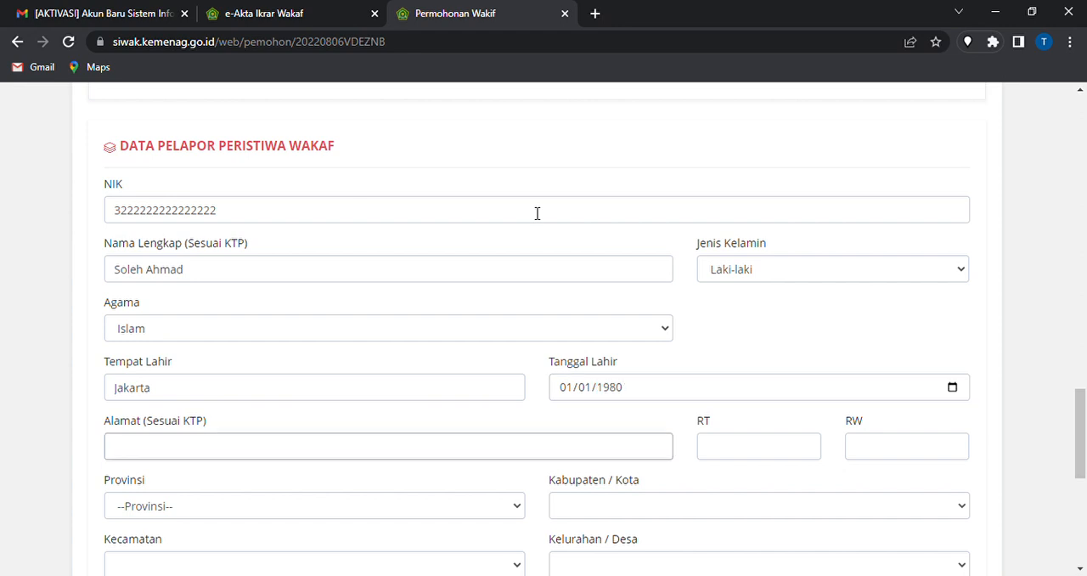
# Fill in the reporter's street address as on the KTP, leaving RT and RW empty
pyautogui.scroll(-1, 537, 213)
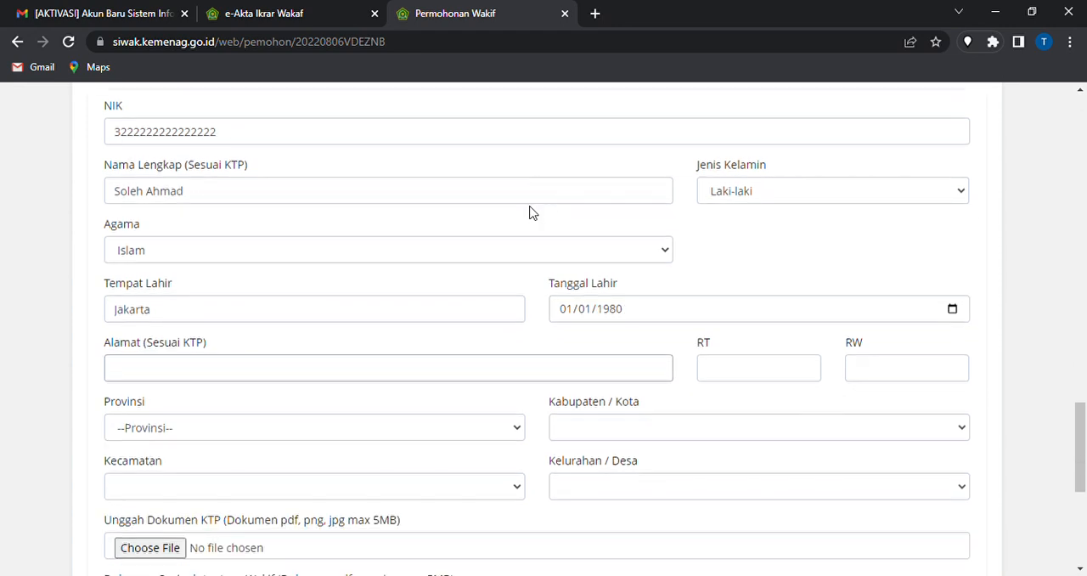
pyautogui.press('Tab')
pyautogui.press('Tab')
pyautogui.press('Tab')
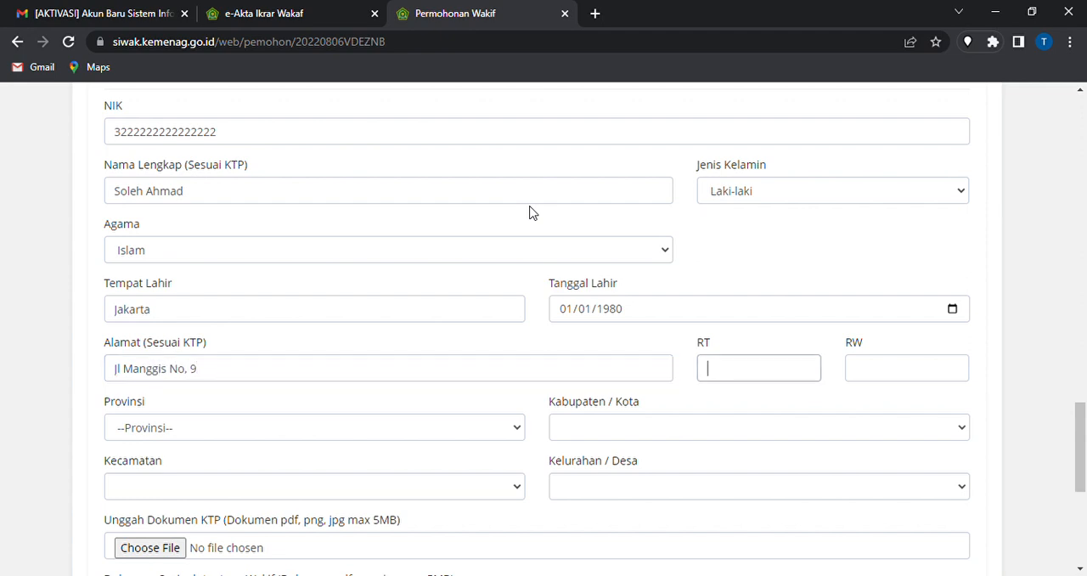
# Set the reporter's Provinsi to DKI JAKARTA and Kabupaten / Kota to KOTA JAKARTA BARAT
pyautogui.press('Down')
pyautogui.press('Down')
pyautogui.press('Down')
pyautogui.press('Down')
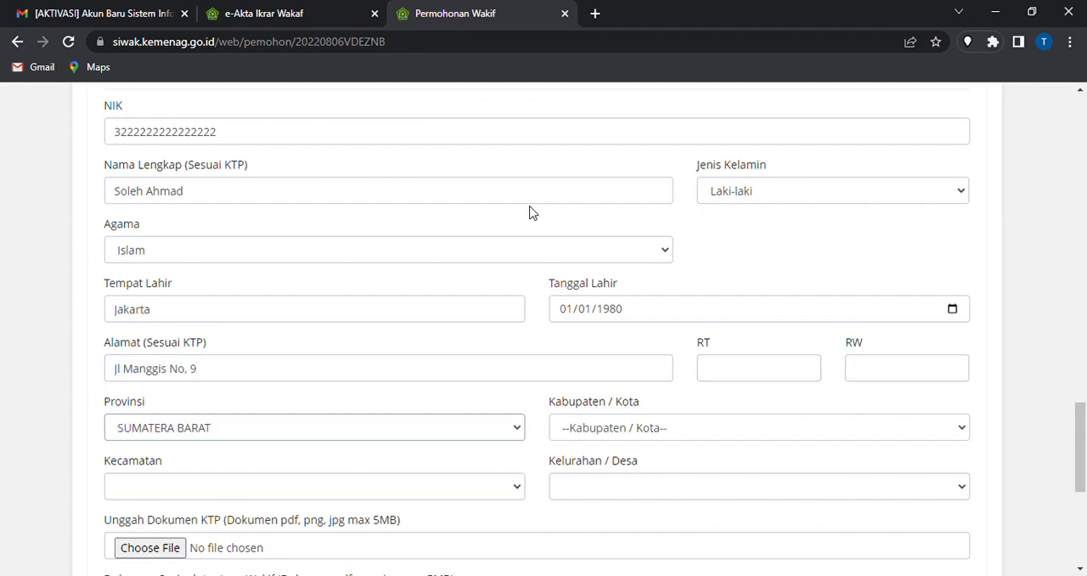
pyautogui.press('d')
pyautogui.press('Tab')
pyautogui.press('Down')
pyautogui.press('Down')
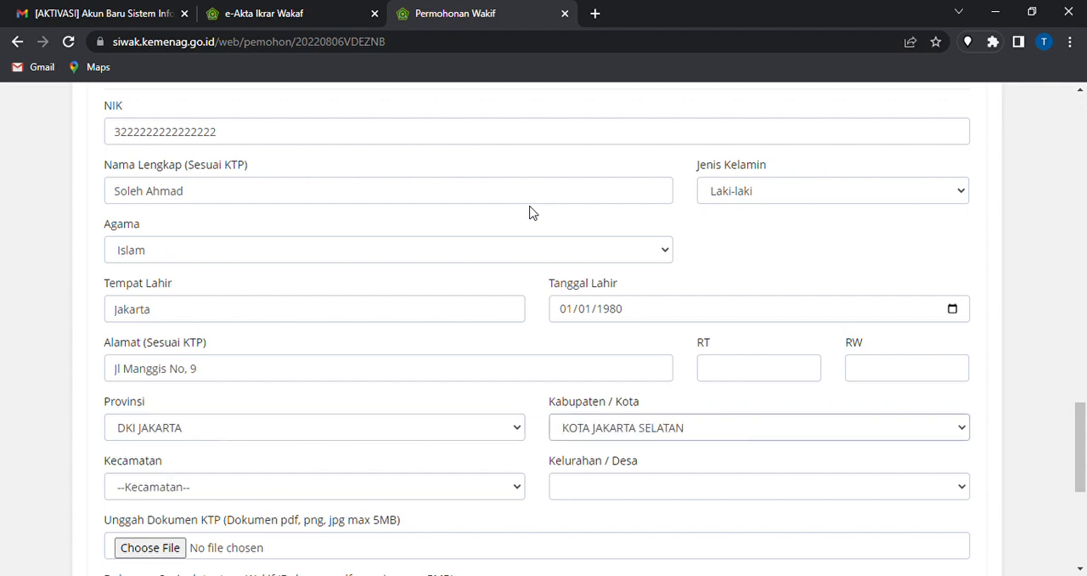
# Set the reporter's Kecamatan to GROGOL PETAMBURAN and Kelurahan / Desa to GROGOL
pyautogui.press('Down')
pyautogui.press('Down')
pyautogui.press('Down')
pyautogui.press('Down')
pyautogui.press('Up')
pyautogui.press('Tab')
pyautogui.press('Down')
pyautogui.press('Down')
pyautogui.press('Down')
pyautogui.press('Down')
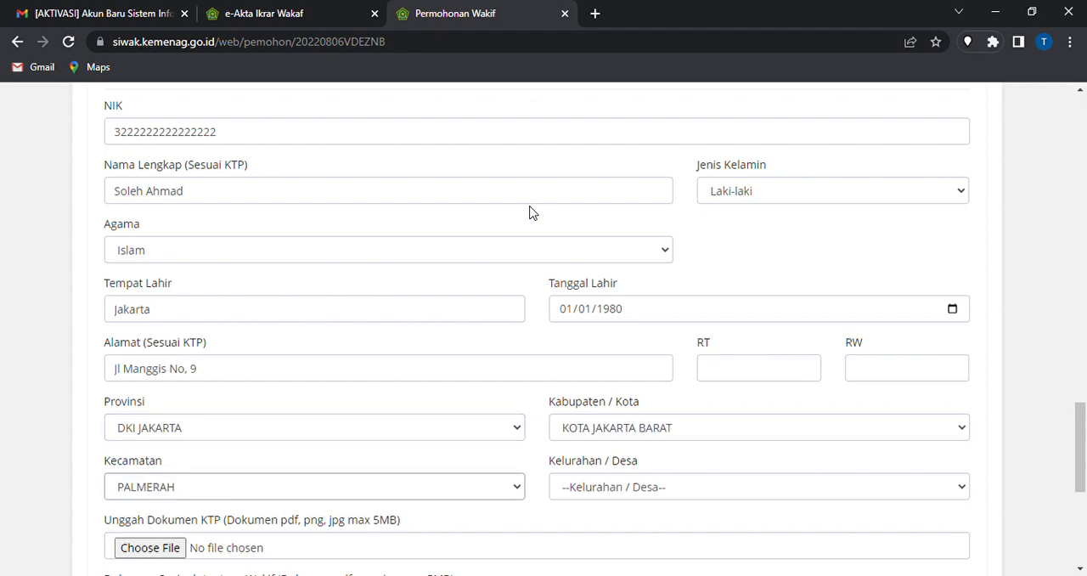
pyautogui.press('Tab')
pyautogui.press('Down')
pyautogui.press('Down')
pyautogui.press('Down')
pyautogui.press('Down')
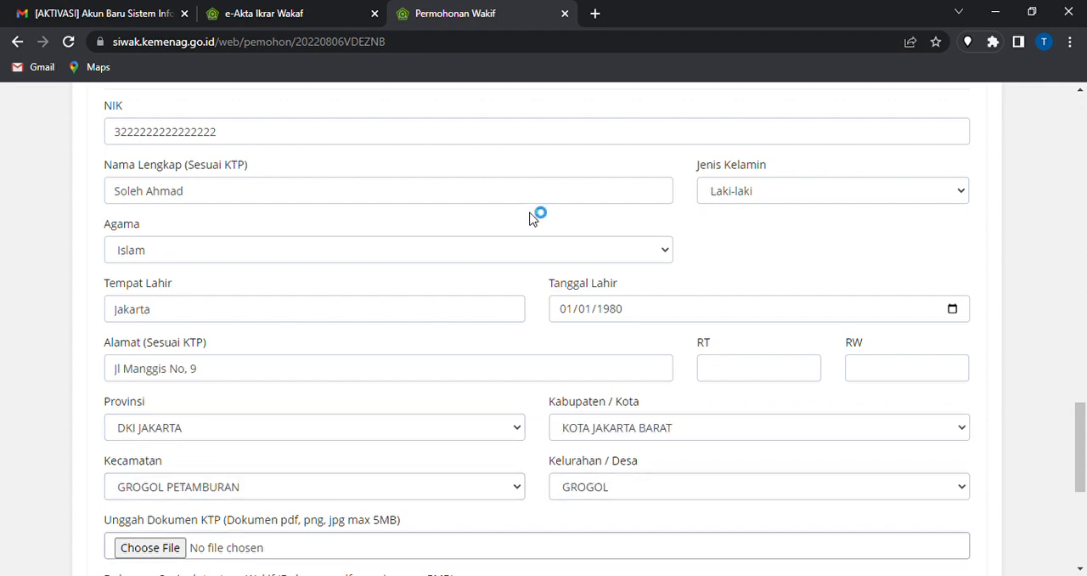
# Attach KTP 1.pdf as the reporter's KTP document
pyautogui.scroll(-1, 532, 212)
pyautogui.scroll(2, 442, 260)
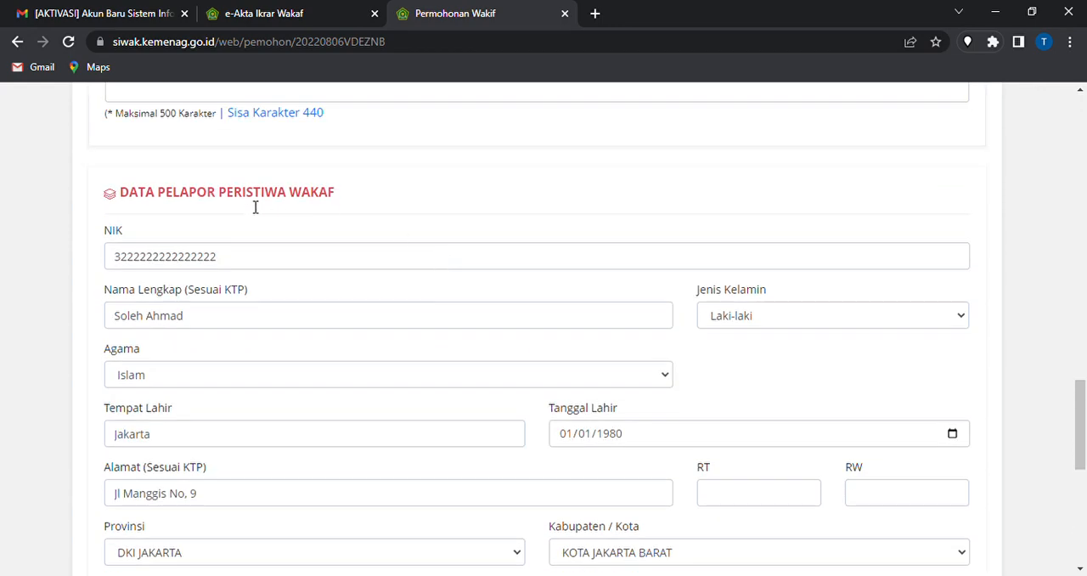
pyautogui.scroll(-3, 344, 324)
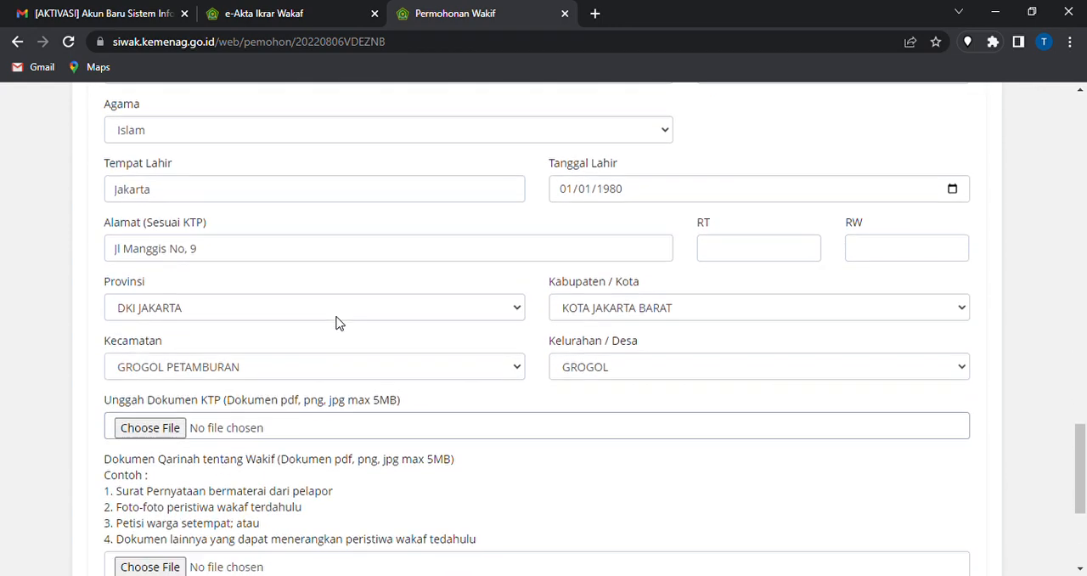
pyautogui.click(174, 429)
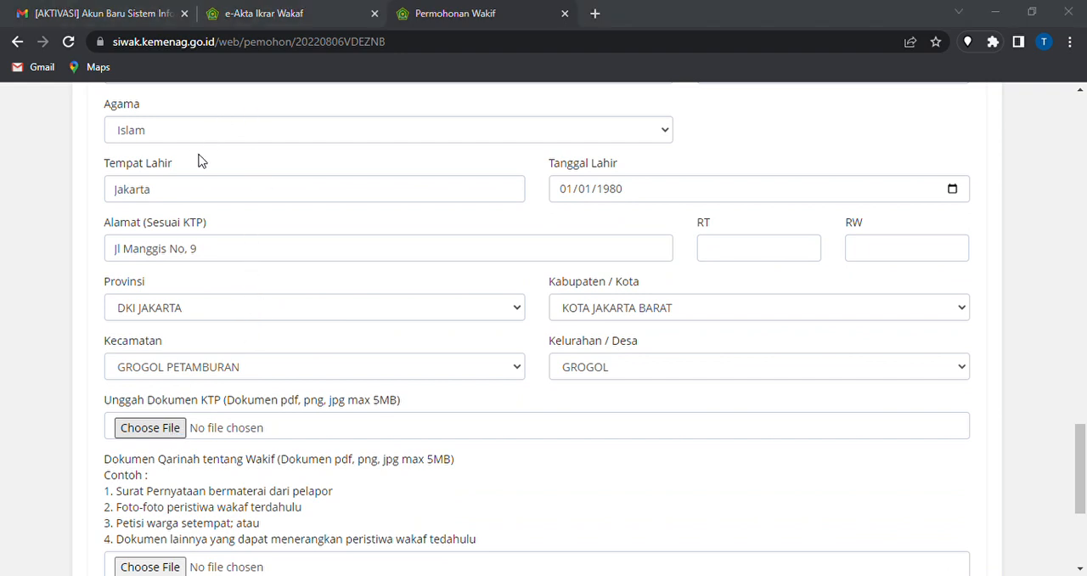
pyautogui.doubleClick(237, 296)
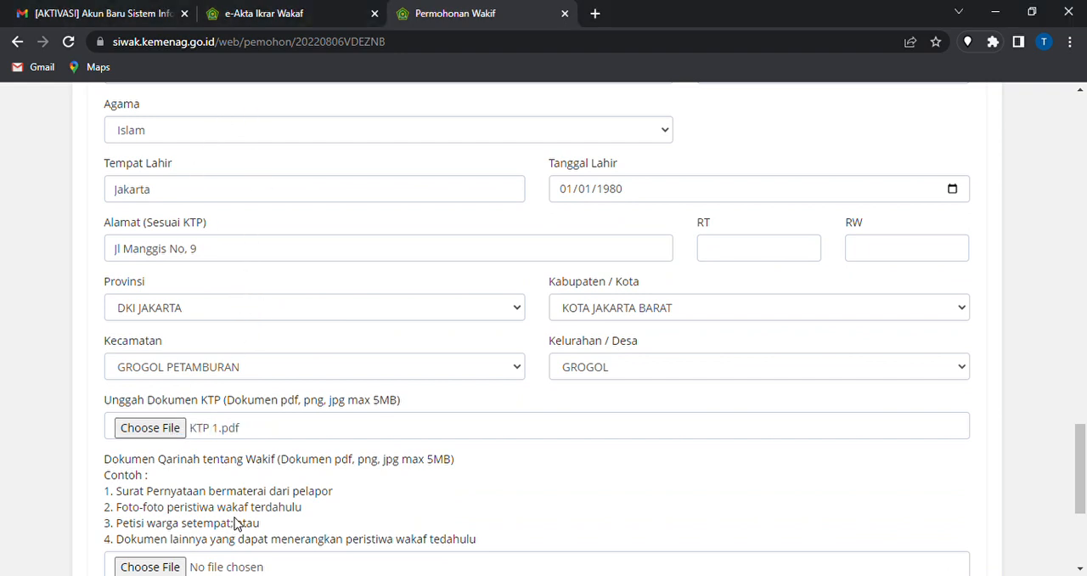
# Attach qarinah.pdf as the Qarinah document about the wakif
pyautogui.scroll(-3, 219, 435)
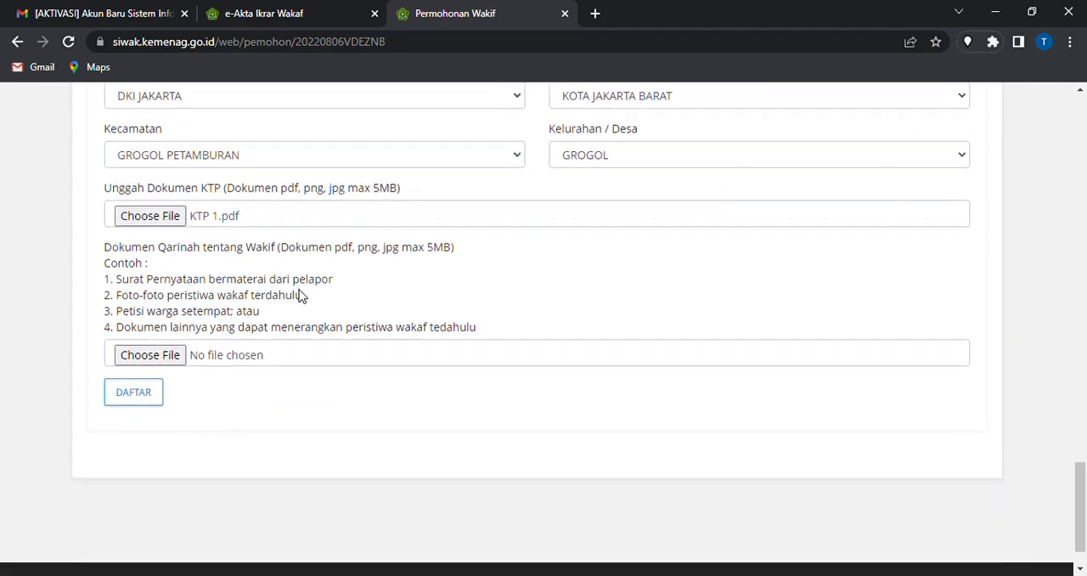
pyautogui.click(124, 364)
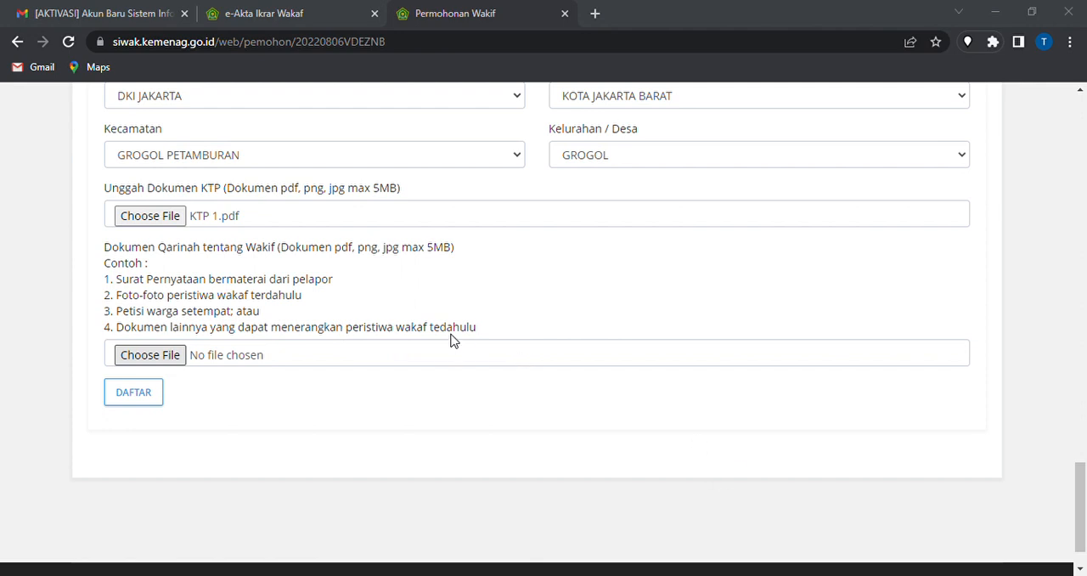
pyautogui.click(655, 377)
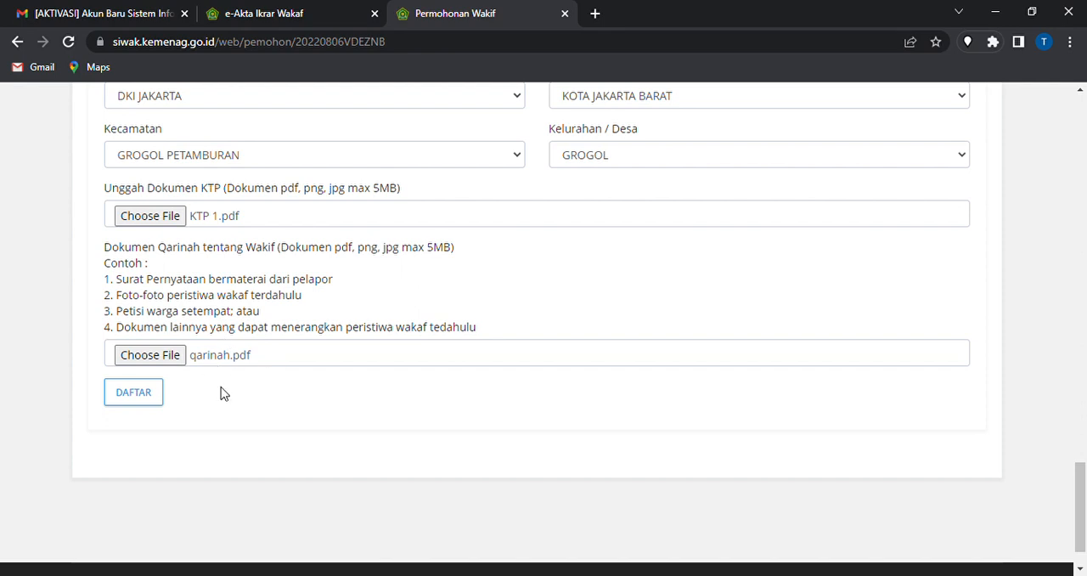
# Submit the completed Pelapor form and return to the application's detail page
pyautogui.click(158, 412)
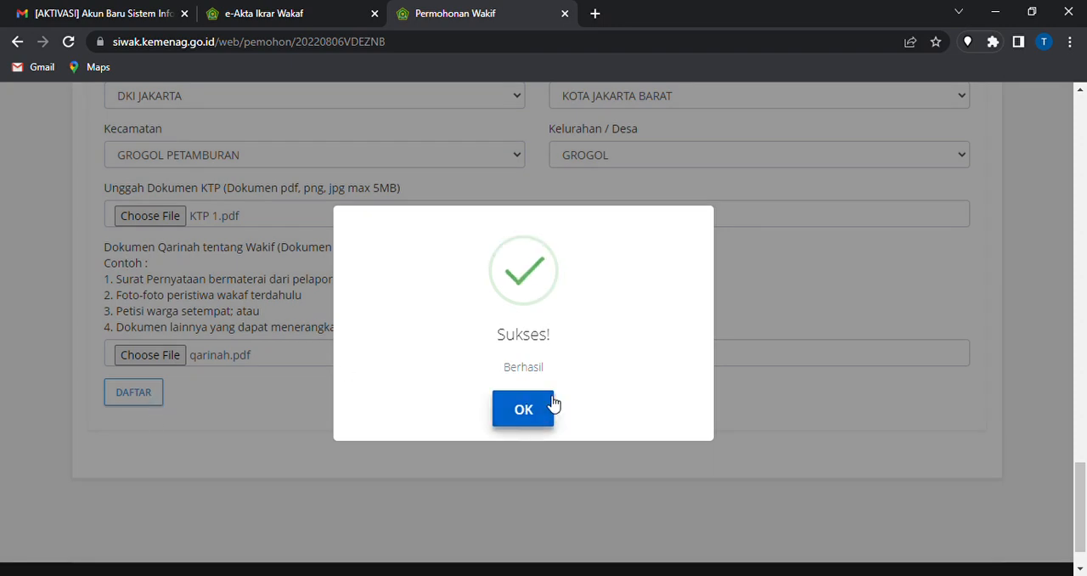
pyautogui.click(551, 405)
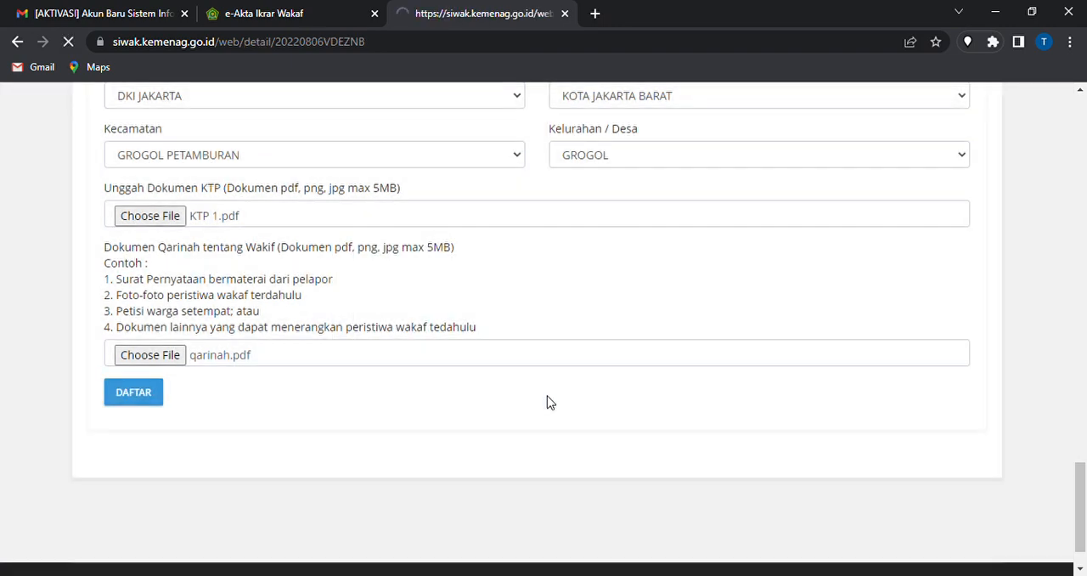
pyautogui.scroll(-4, 410, 361)
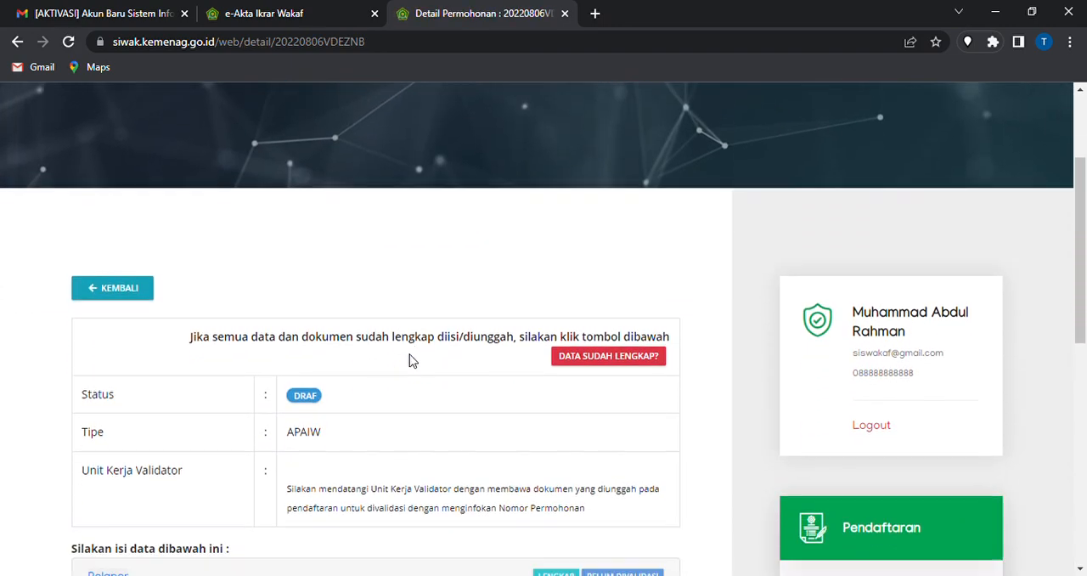